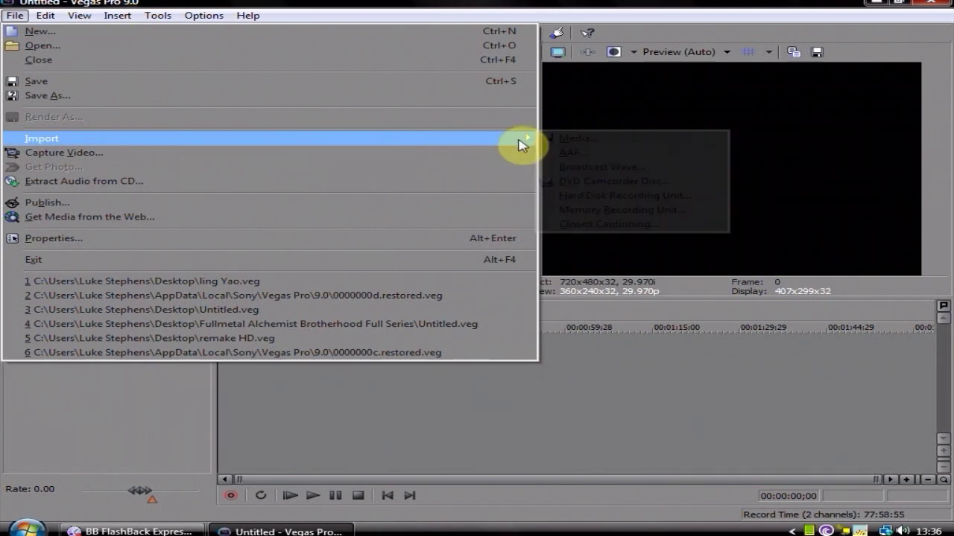
# Import the Episode 163 video from the Naruto Shippuden 8 folder into project media.
pyautogui.click(546, 141)
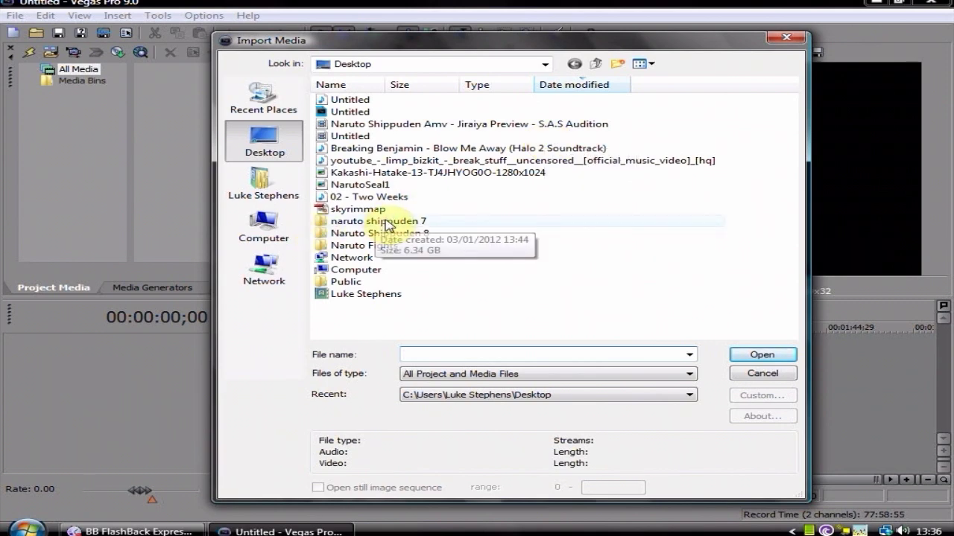
pyautogui.doubleClick(417, 234)
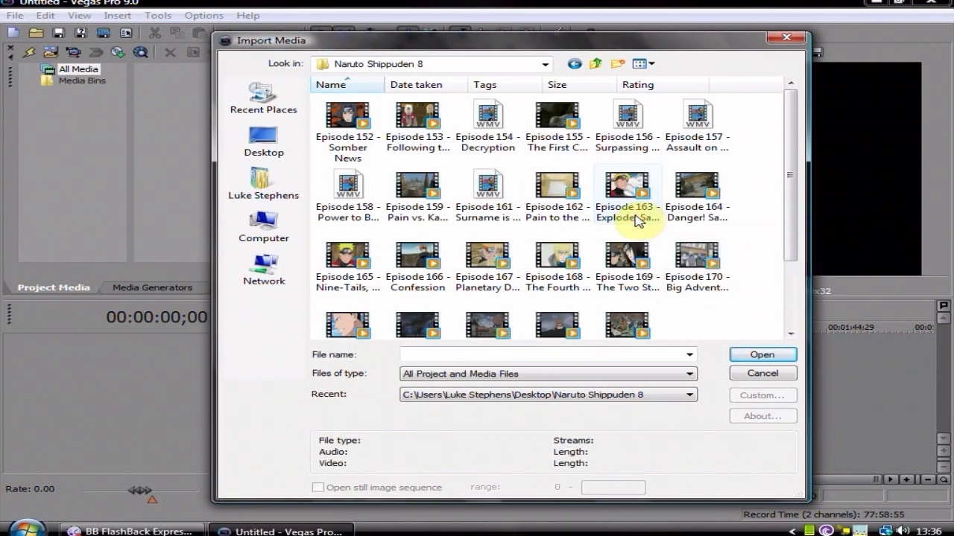
pyautogui.doubleClick(634, 220)
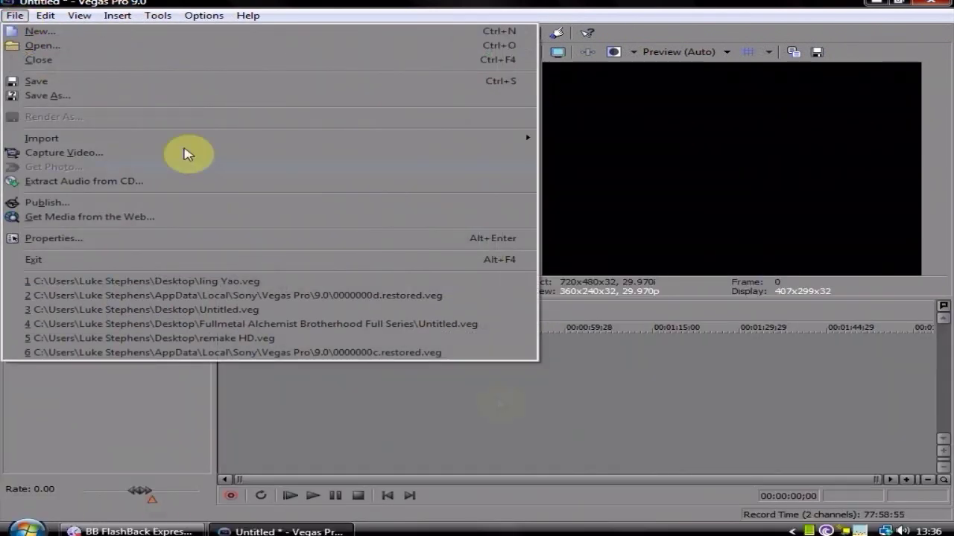
# Drag the Episode 163 clip from Project Media onto the timeline.
pyautogui.click(504, 415)
pyautogui.moveTo(260, 94); pyautogui.dragTo(169, 107)
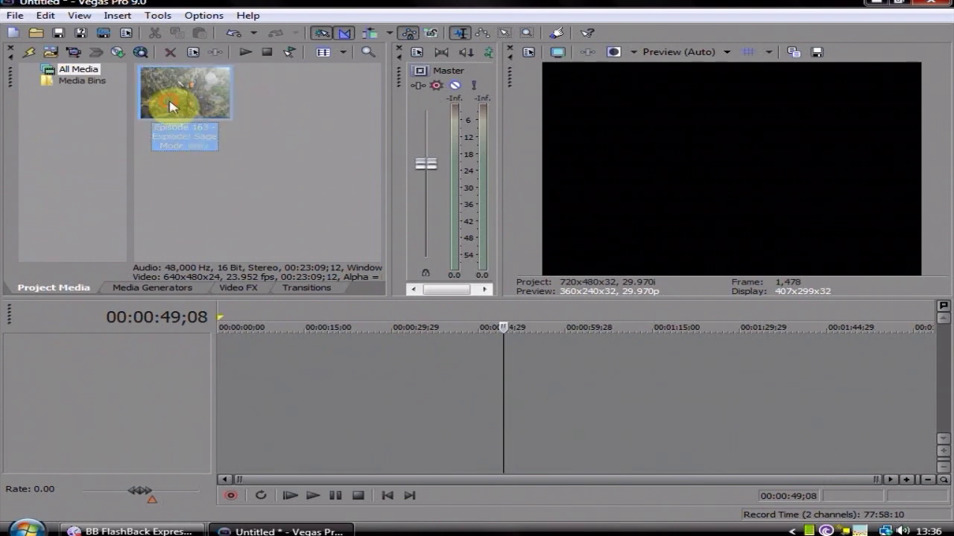
pyautogui.moveTo(154, 168); pyautogui.dragTo(170, 383)
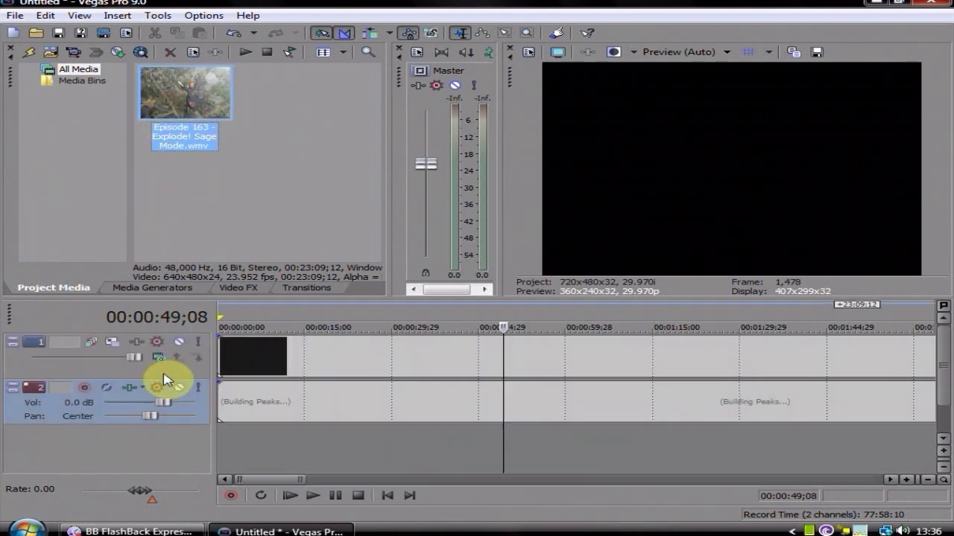
# Delete the clip's audio track so only the video track remains.
pyautogui.scroll(-5, 522, 402)
pyautogui.rightClick(932, 408)
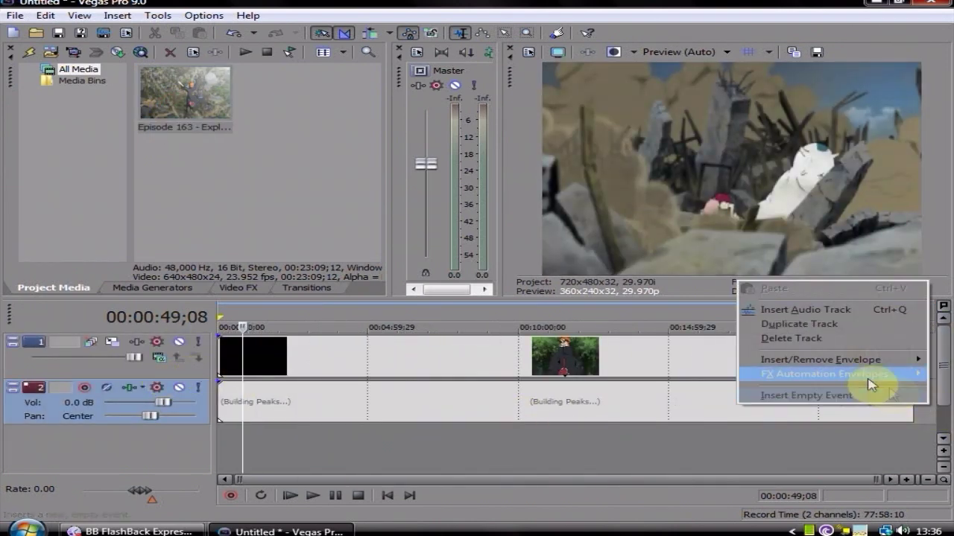
pyautogui.click(821, 341)
pyautogui.click(10, 11)
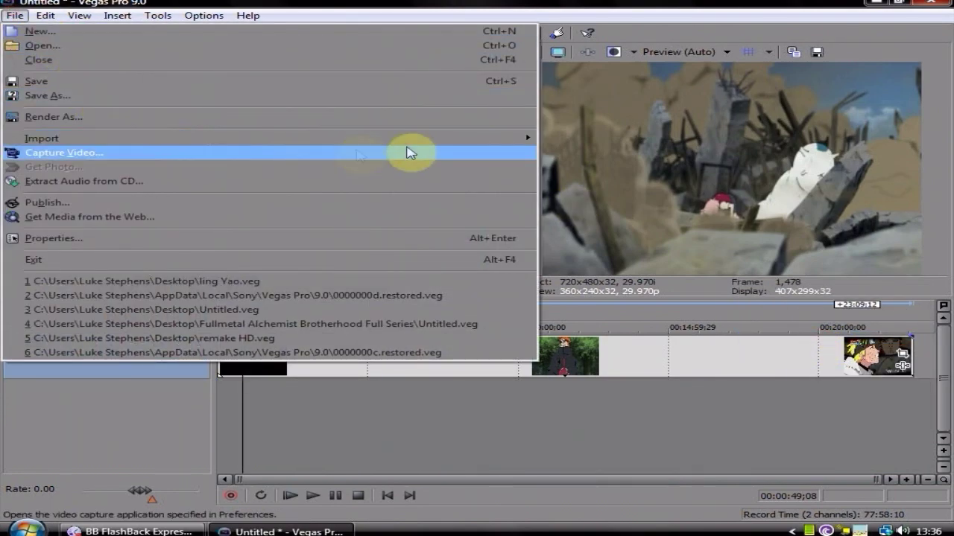
# Import 02 - Two Weeks.mp3 from the Desktop and drop it at the timeline start.
pyautogui.click(547, 139)
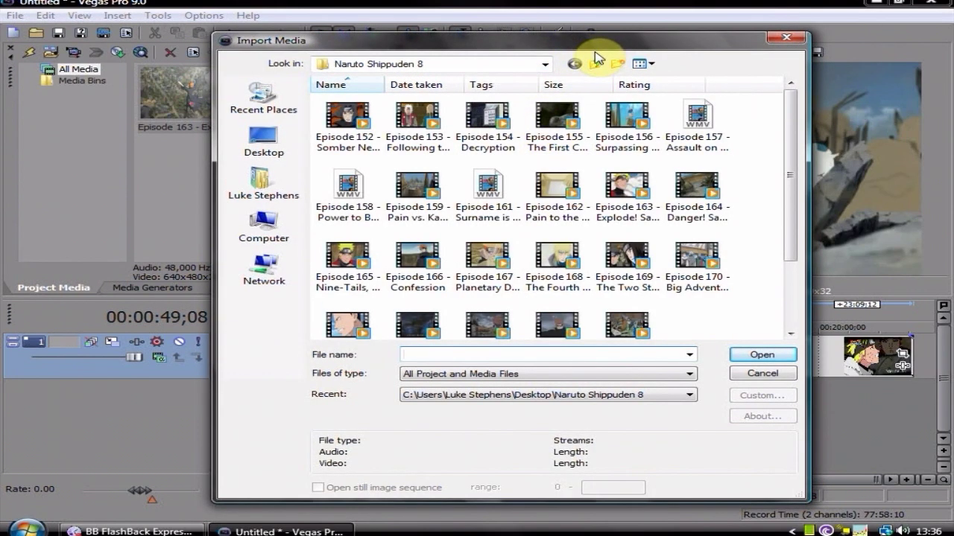
pyautogui.click(594, 62)
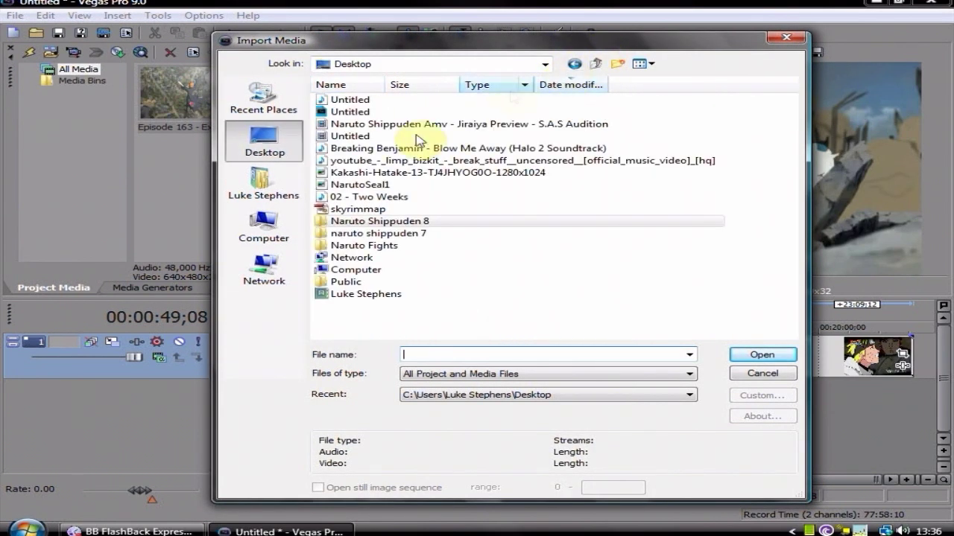
pyautogui.doubleClick(383, 199)
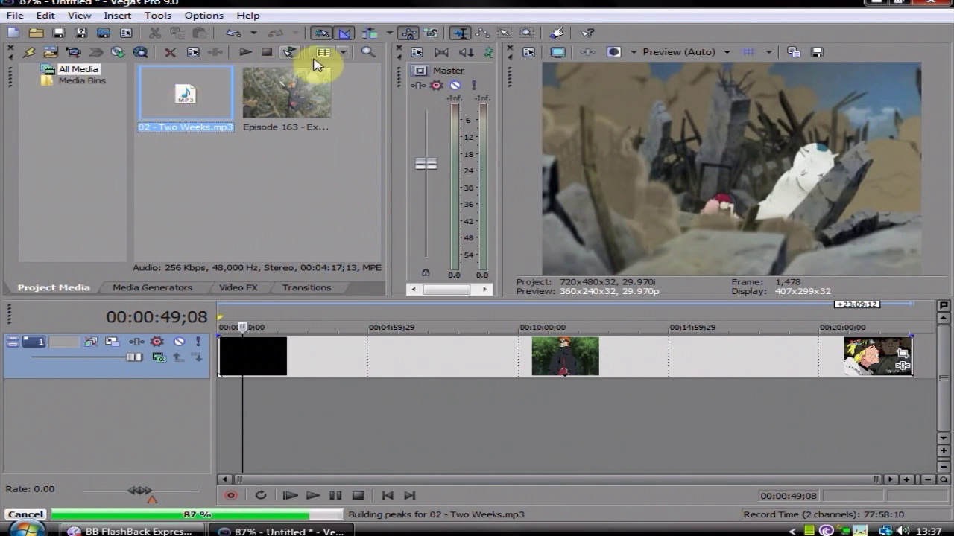
pyautogui.moveTo(227, 99); pyautogui.dragTo(307, 395)
# Preview the Two Weeks song from 00:03:22;20 to 00:03:29;20 under the video.
pyautogui.click(320, 394)
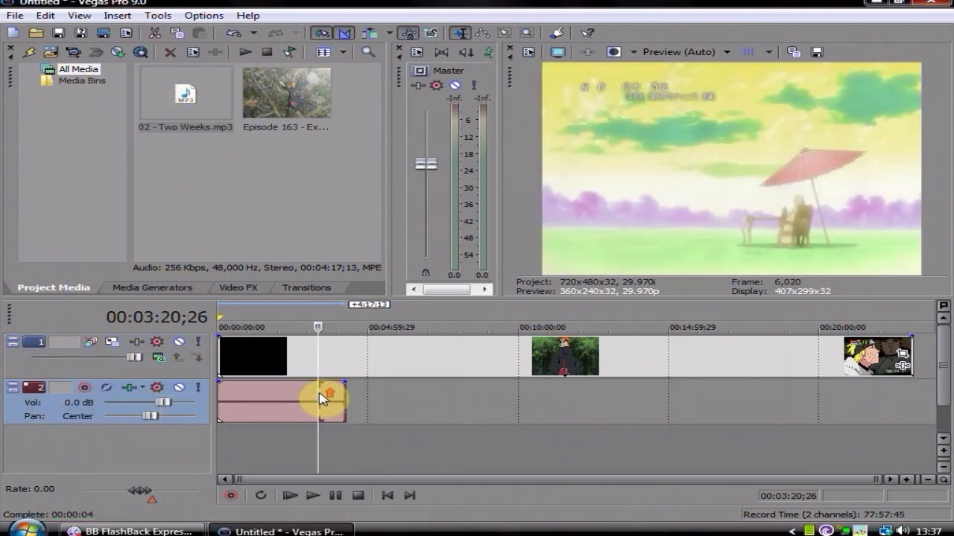
pyautogui.scroll(5, 324, 400)
pyautogui.scroll(-3, 496, 405)
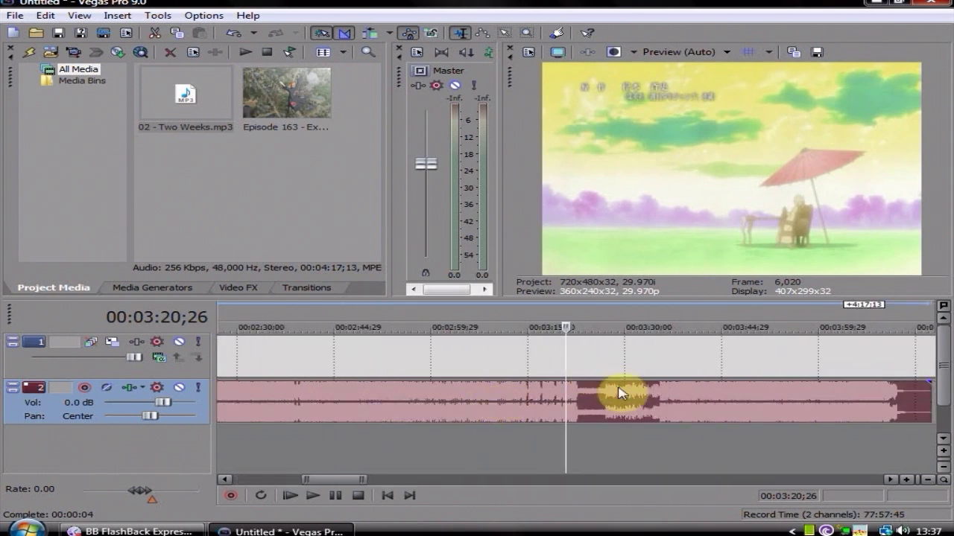
pyautogui.click(579, 401)
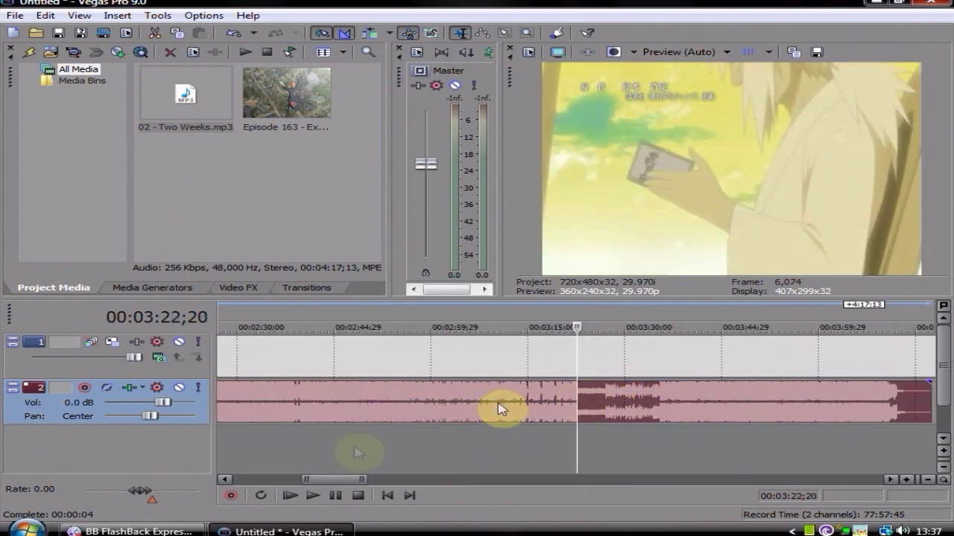
pyautogui.click(313, 496)
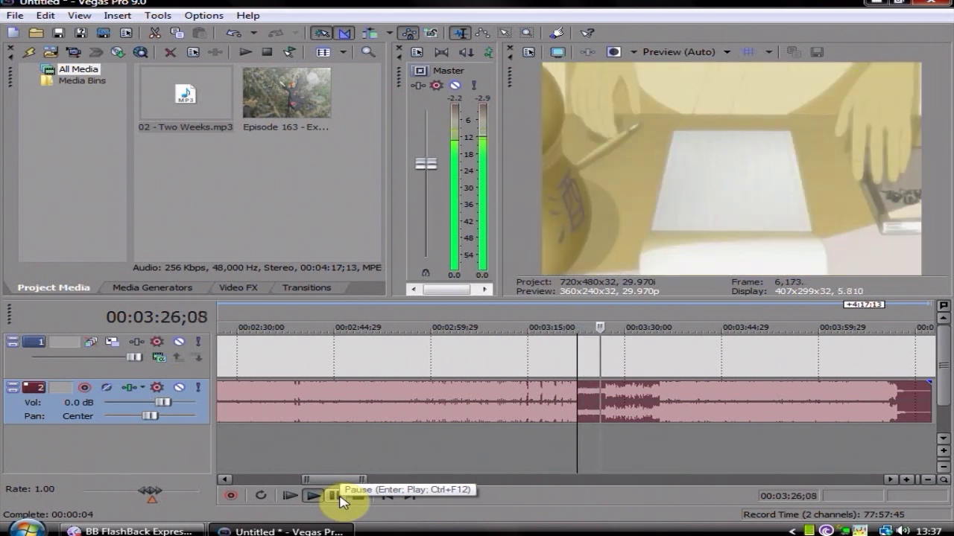
pyautogui.click(340, 496)
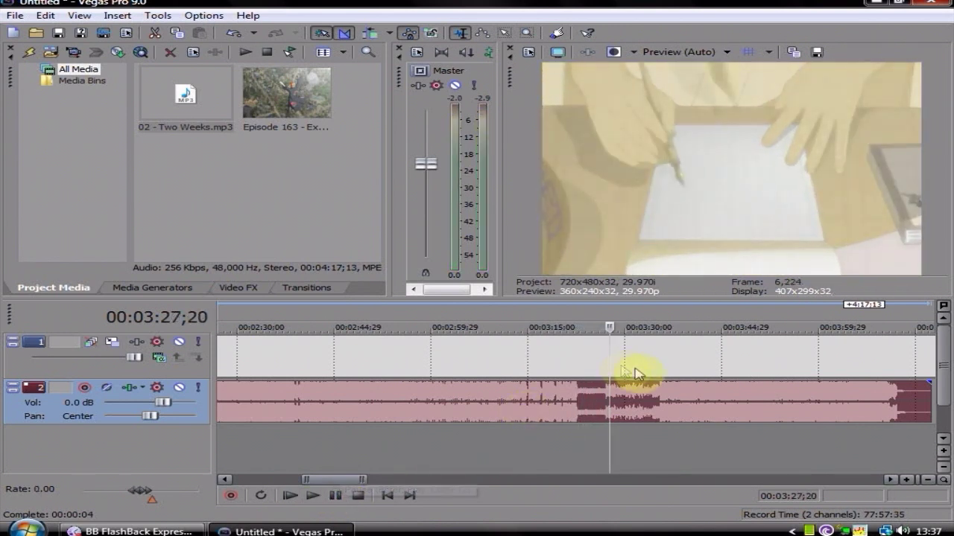
pyautogui.scroll(-5, 638, 373)
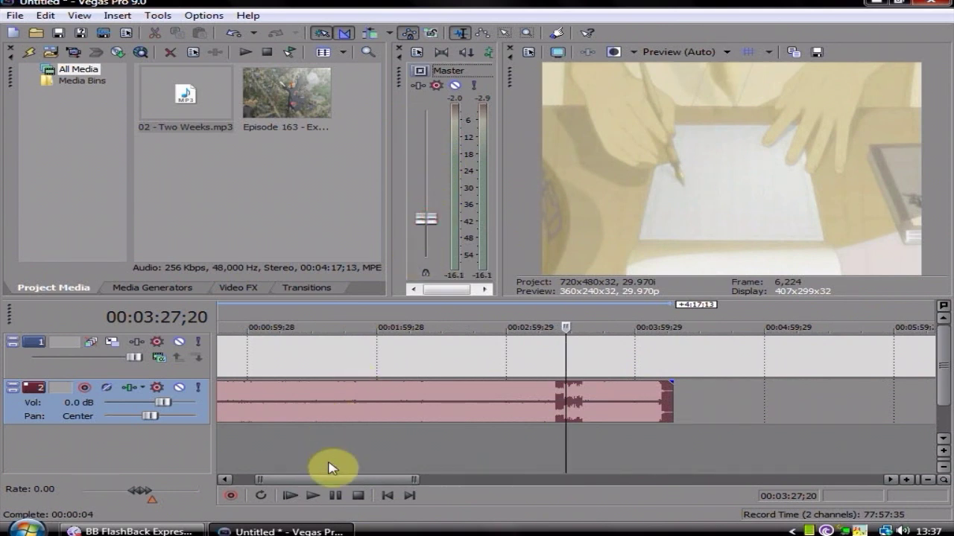
pyautogui.click(313, 497)
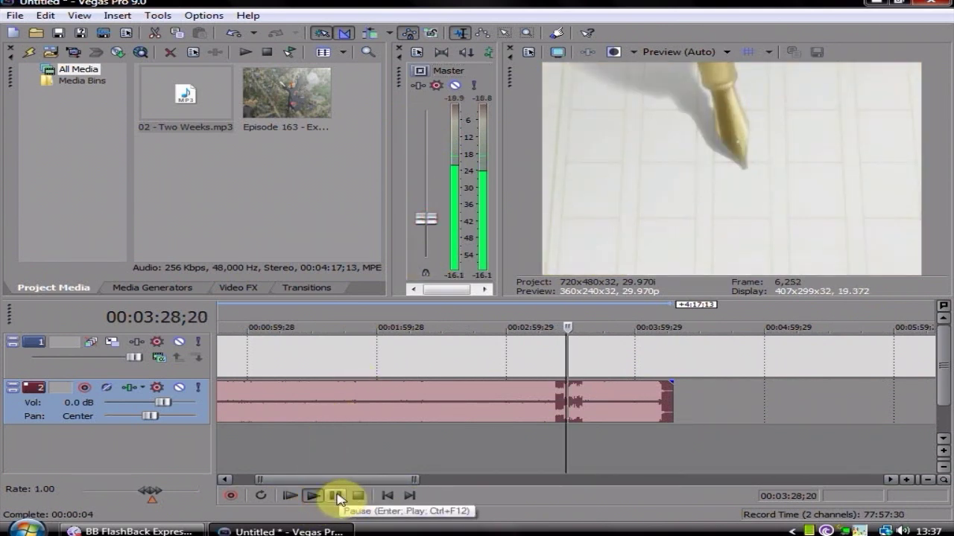
pyautogui.click(329, 497)
pyautogui.scroll(-5, 298, 389)
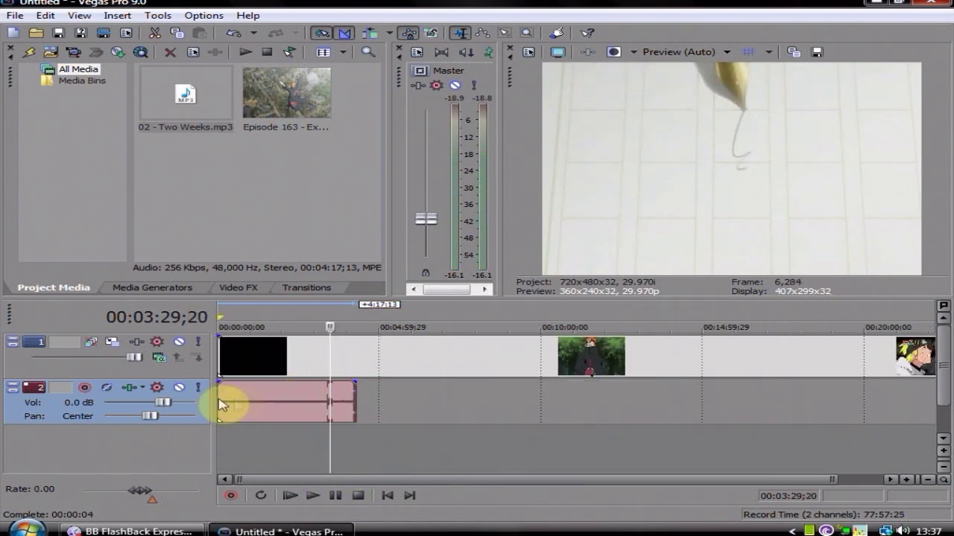
# Enlarge the preview area and move the Episode 163 clip later along the video track.
pyautogui.moveTo(217, 397)
pyautogui.mouseDown()
pyautogui.moveTo(270, 396)
pyautogui.moveTo(224, 399)
pyautogui.mouseUp()
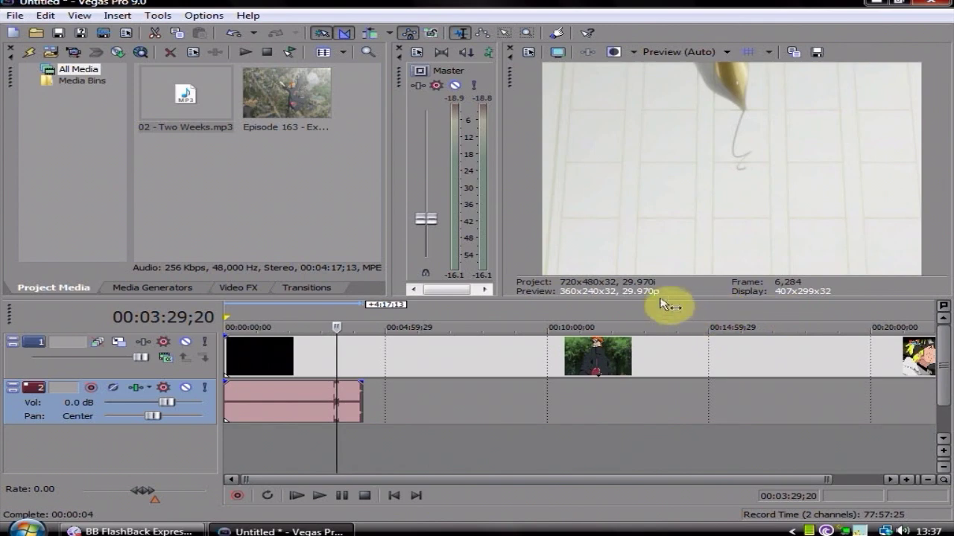
pyautogui.moveTo(666, 301); pyautogui.dragTo(666, 321)
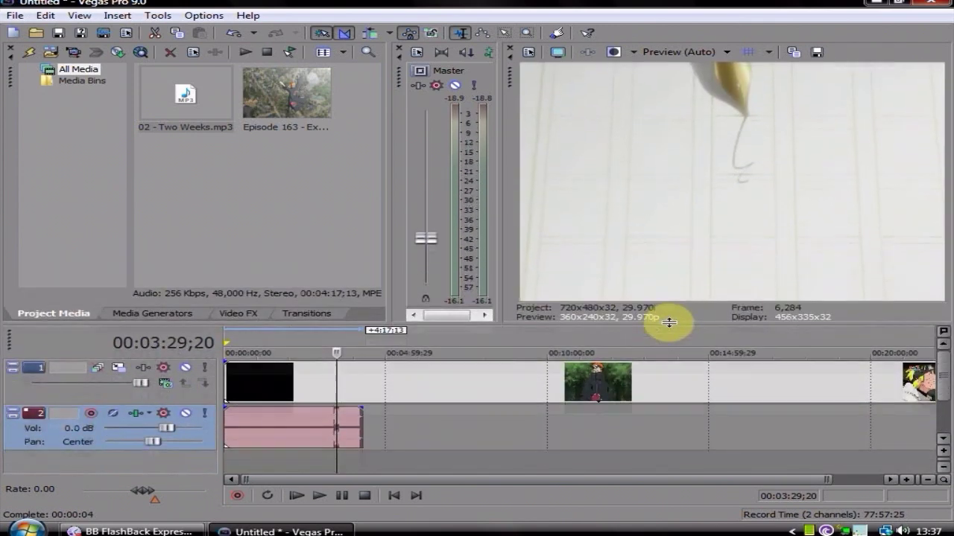
pyautogui.click(234, 395)
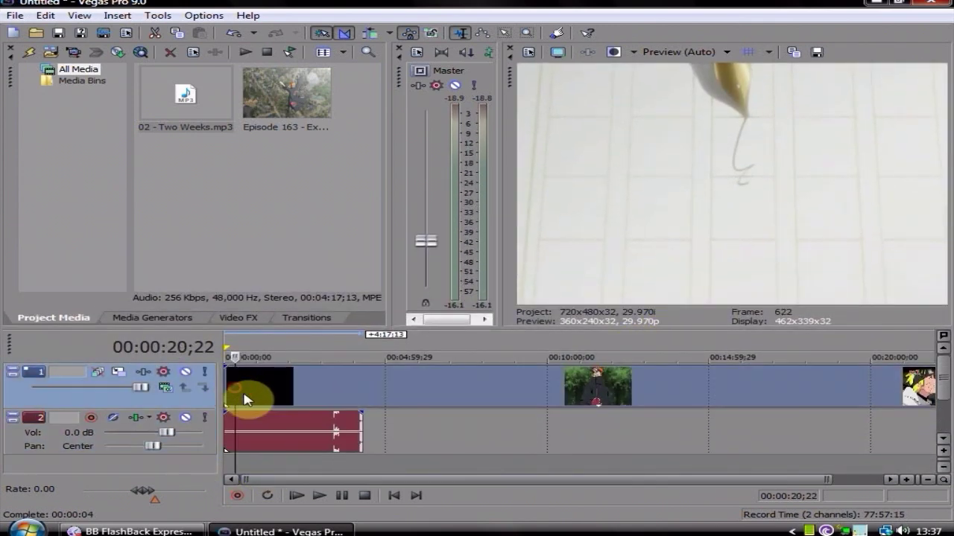
pyautogui.moveTo(225, 374); pyautogui.dragTo(390, 412)
pyautogui.scroll(-1, 825, 371)
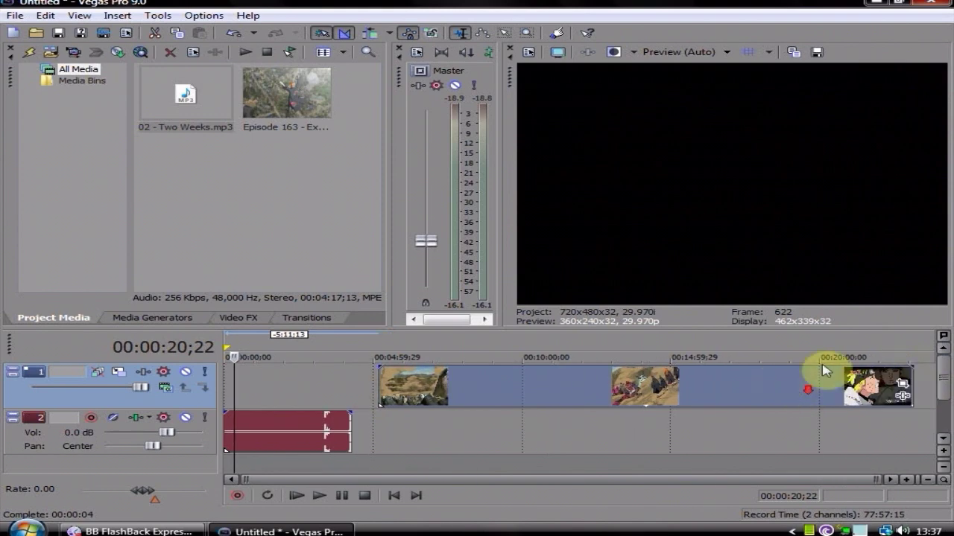
# Trim the Episode 163 clip to a few seconds, sitting around 00:03:32.
pyautogui.moveTo(924, 382); pyautogui.dragTo(380, 390)
pyautogui.click(379, 389)
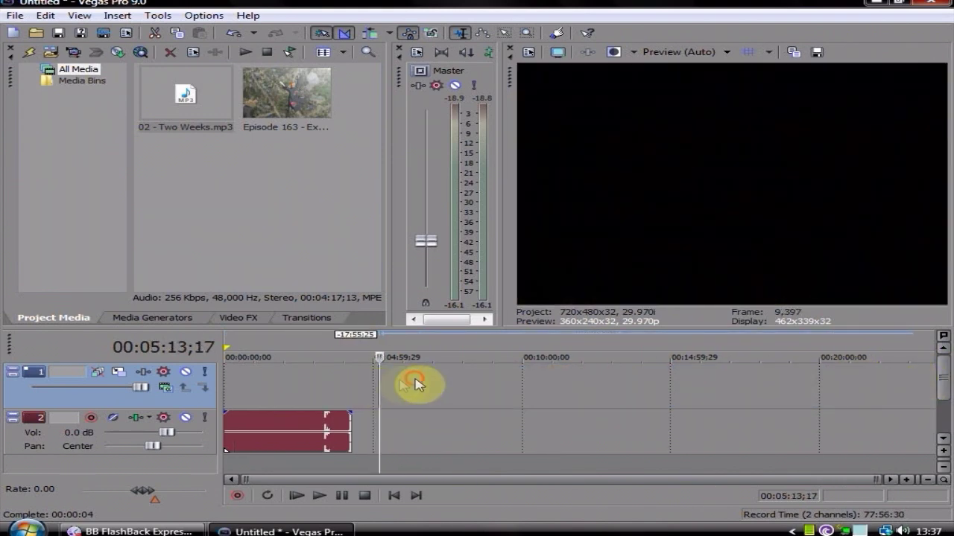
pyautogui.click(415, 384)
pyautogui.scroll(3, 414, 385)
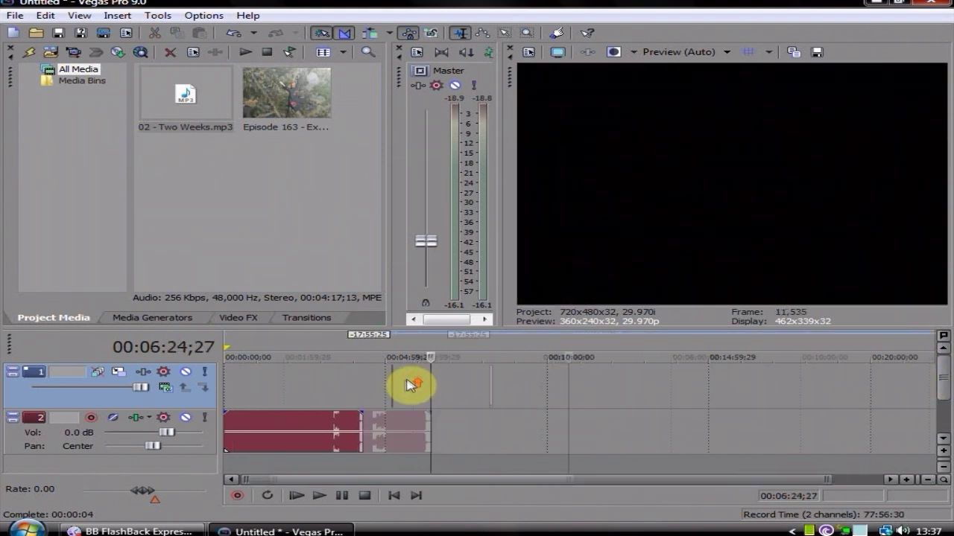
pyautogui.click(492, 376)
pyautogui.scroll(5, 496, 380)
pyautogui.moveTo(563, 376); pyautogui.dragTo(630, 382)
pyautogui.scroll(-5, 624, 394)
pyautogui.scroll(5, 629, 382)
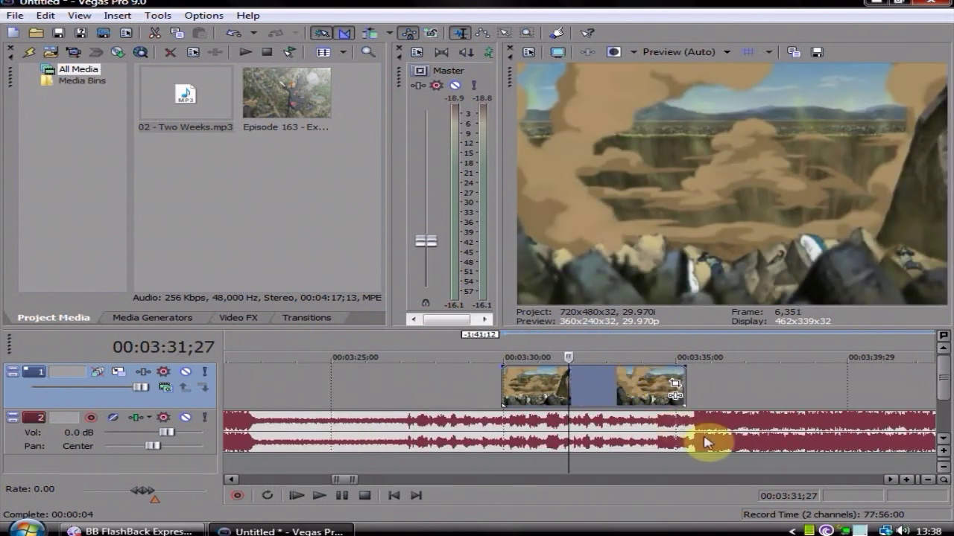
pyautogui.click(693, 438)
# Slide the episode clip so it starts at 00:03:30.
pyautogui.scroll(3, 693, 438)
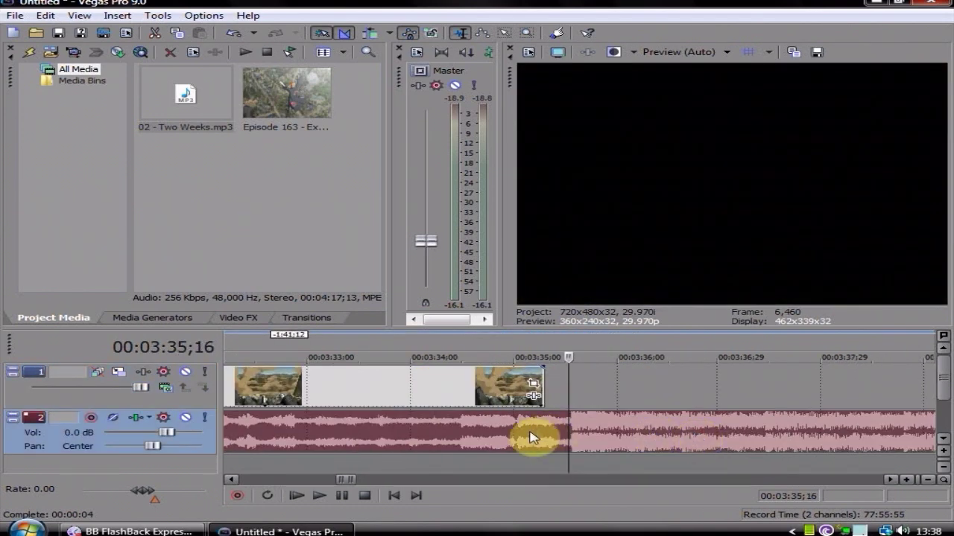
pyautogui.moveTo(515, 395); pyautogui.dragTo(680, 396)
pyautogui.scroll(-5, 564, 389)
pyautogui.scroll(3, 500, 390)
# Play back from 3:29;25 to check the clip against the song.
pyautogui.click(451, 431)
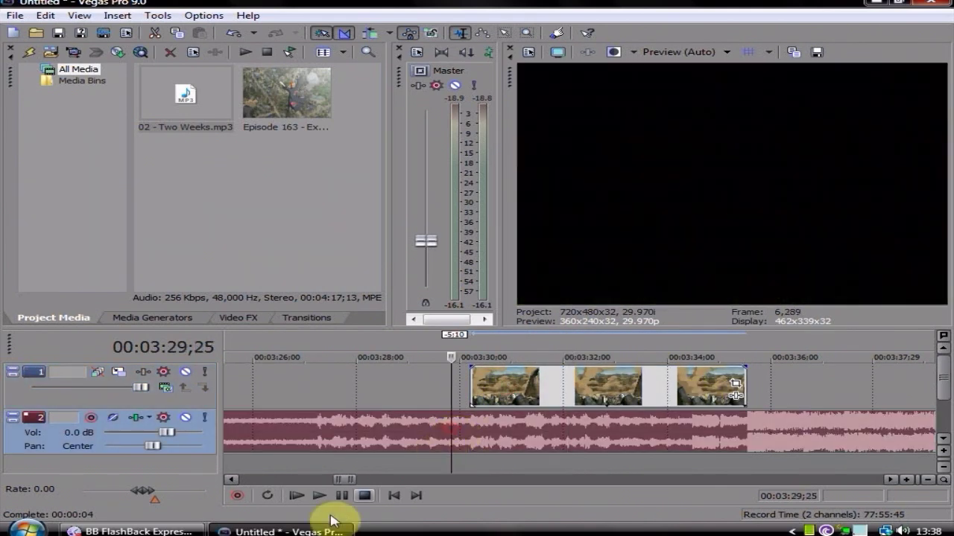
pyautogui.click(343, 501)
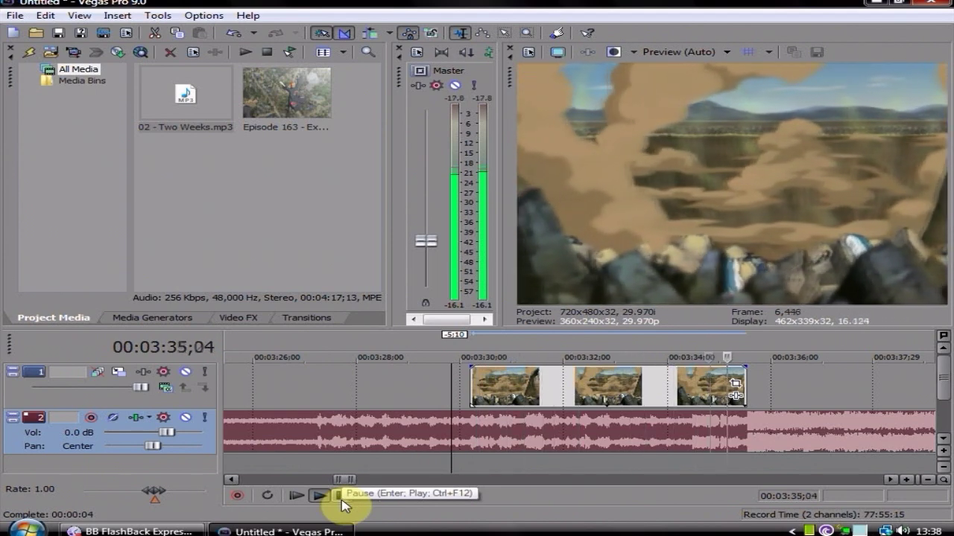
pyautogui.click(342, 497)
pyautogui.rightClick(662, 387)
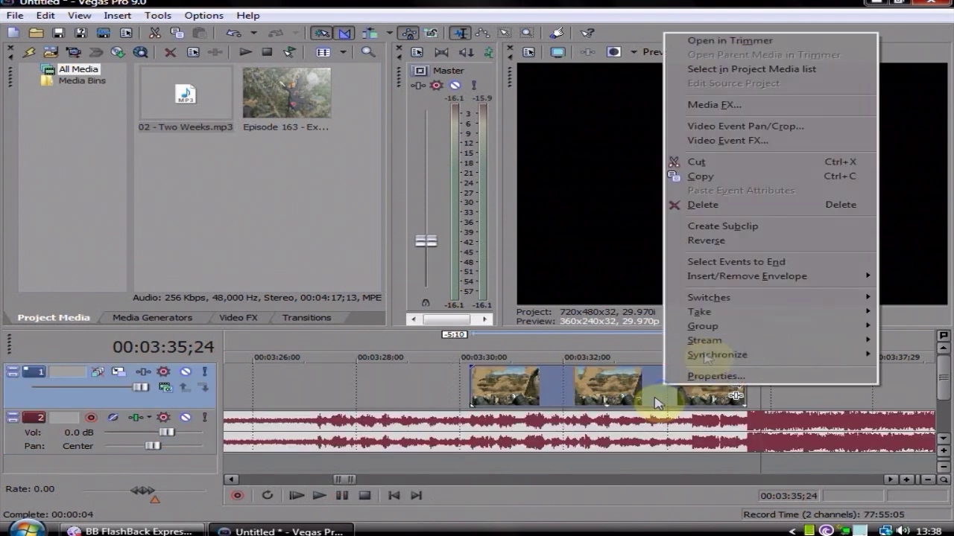
# Copy the episode clip, paste it after the original, and extend the first clip's end.
pyautogui.click(754, 177)
pyautogui.rightClick(782, 352)
pyautogui.click(702, 217)
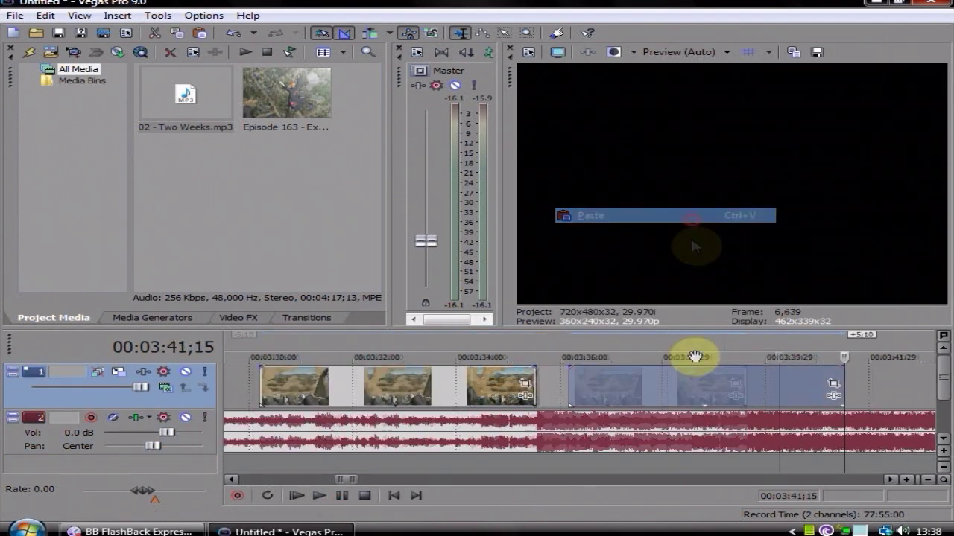
pyautogui.scroll(-2, 671, 373)
pyautogui.moveTo(564, 378); pyautogui.dragTo(720, 376)
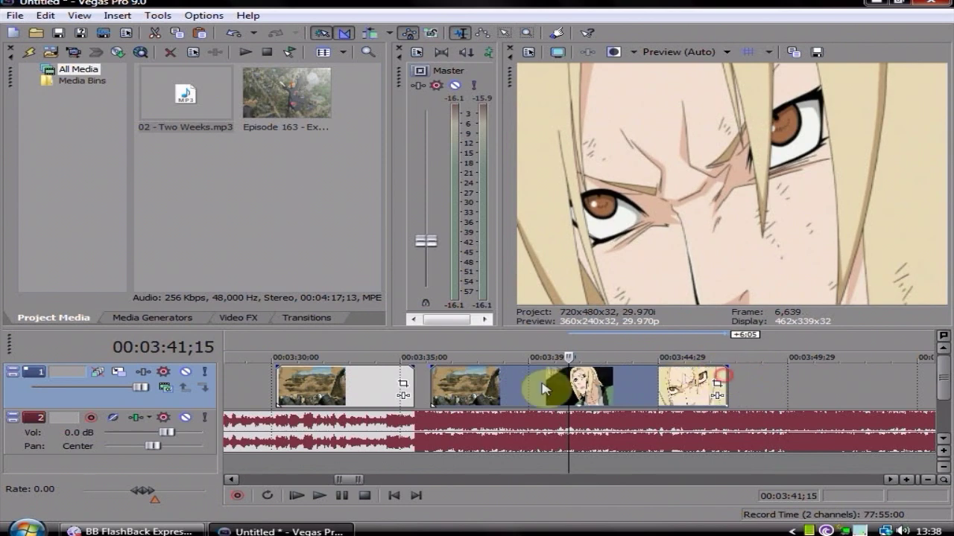
# Trim the second copy to begin on the face close-up around 00:03:35.
pyautogui.click(471, 393)
pyautogui.moveTo(433, 387)
pyautogui.mouseDown()
pyautogui.moveTo(647, 380)
pyautogui.moveTo(444, 395)
pyautogui.mouseUp()
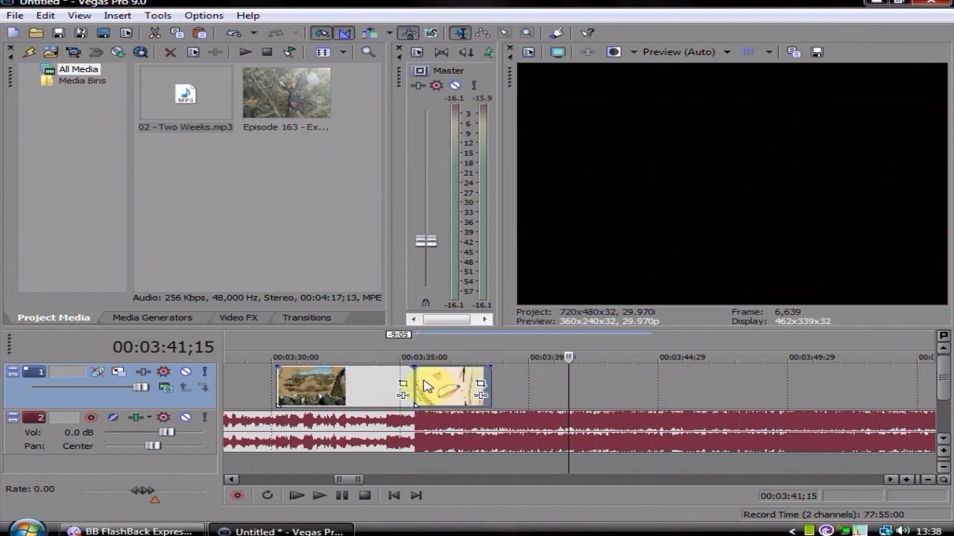
pyautogui.click(427, 387)
pyautogui.scroll(8, 429, 387)
pyautogui.scroll(3, 446, 387)
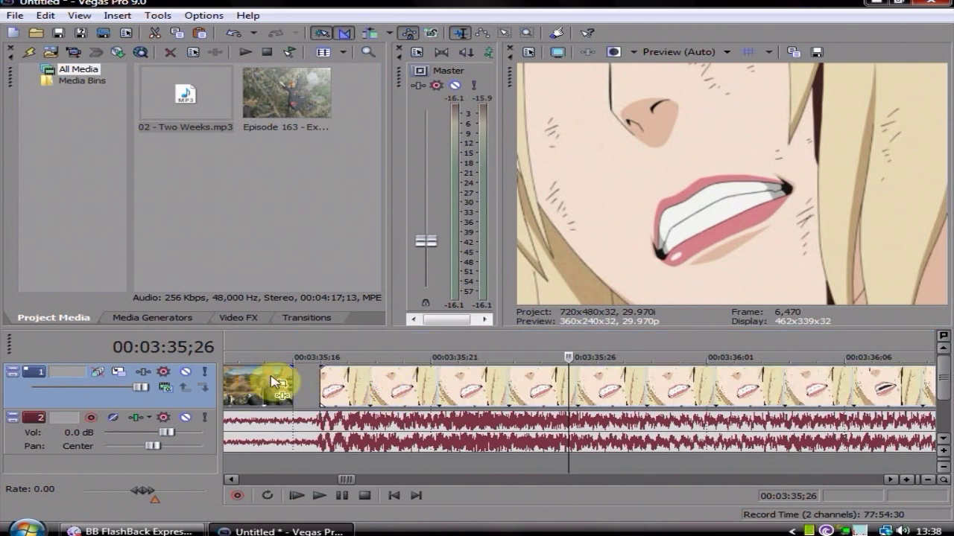
# Split the face clip at 00:03:35;21 with the S key and show the Video FX list.
pyautogui.click(323, 426)
pyautogui.scroll(2, 322, 428)
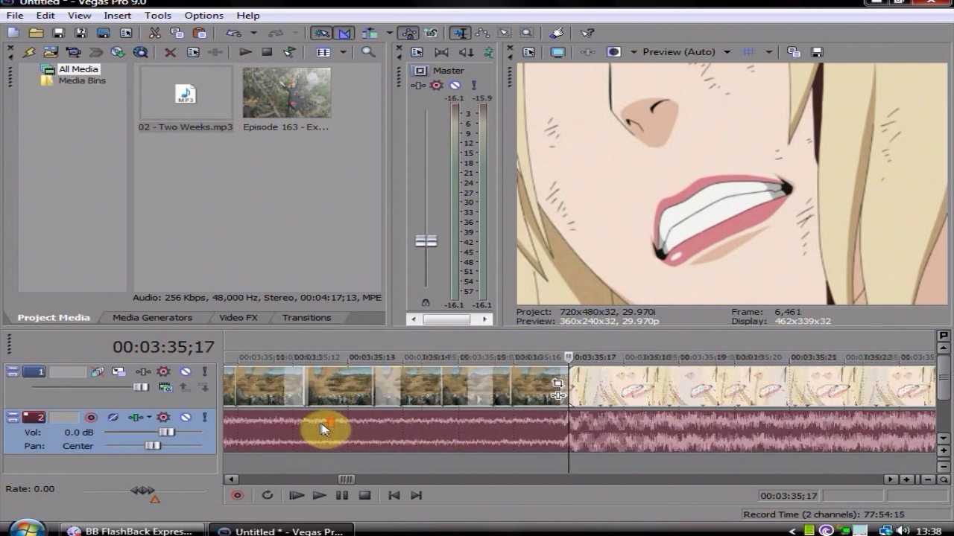
pyautogui.click(466, 438)
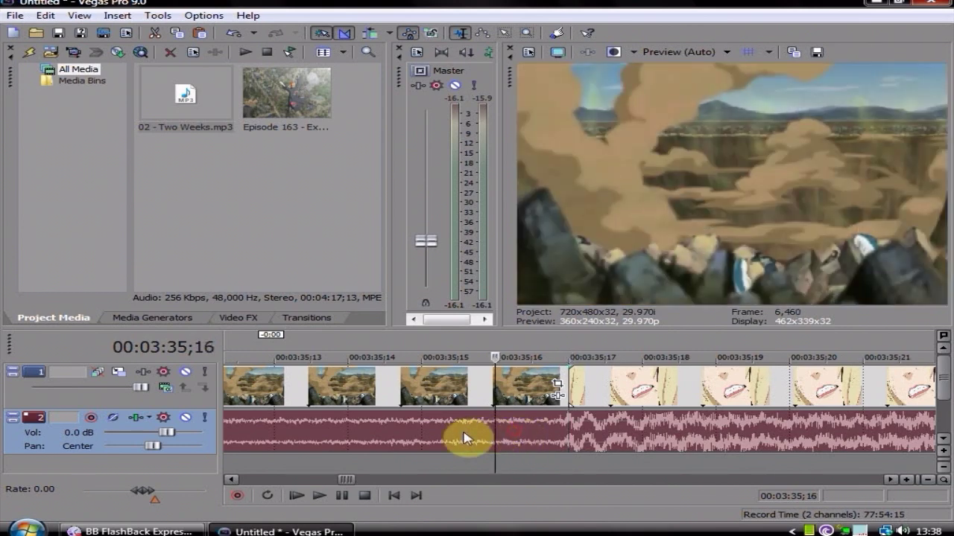
pyautogui.click(570, 383)
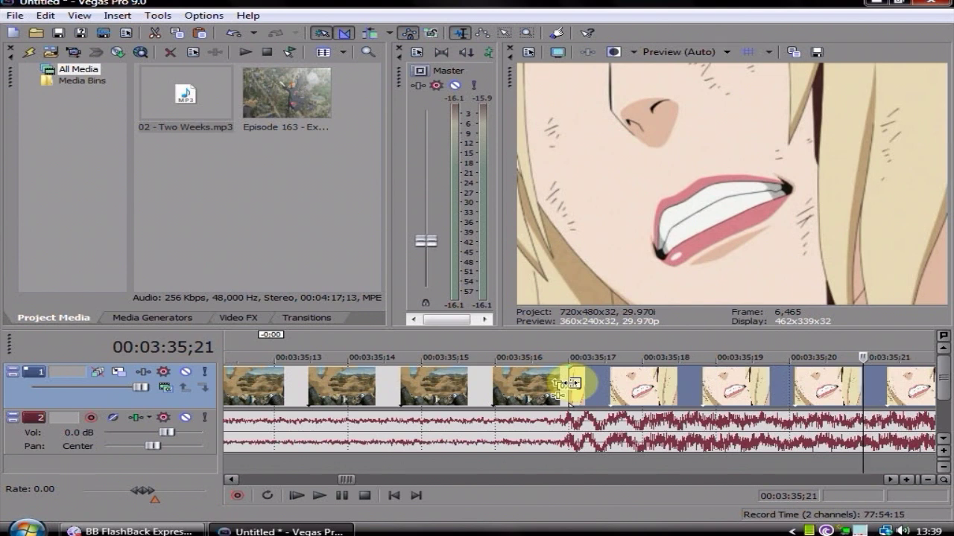
pyautogui.press('s')
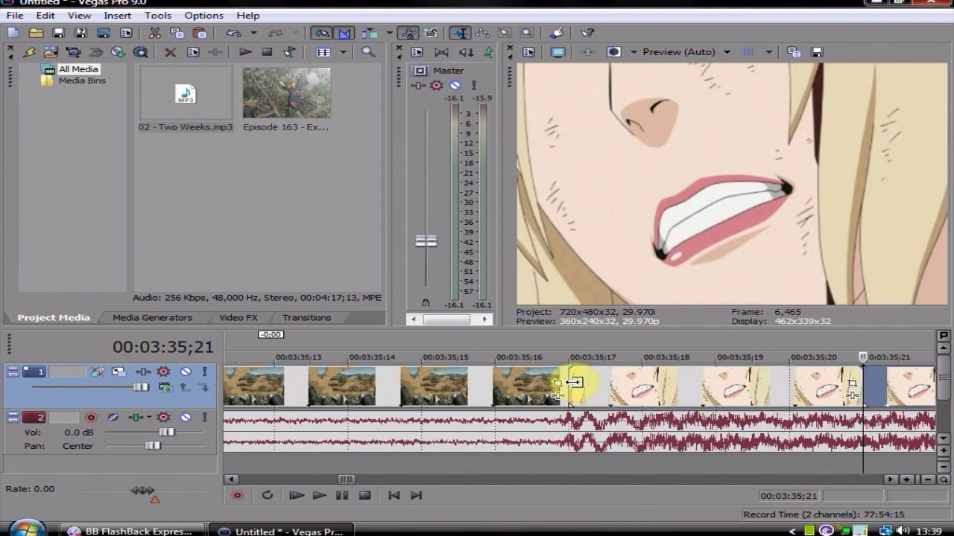
pyautogui.click(233, 320)
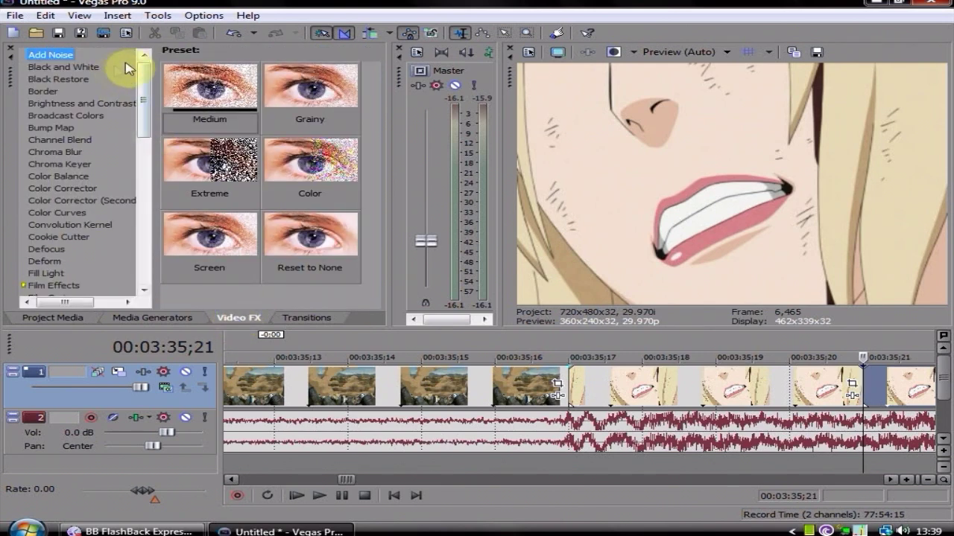
# Apply Linear Blur Horizontal Medium to the face piece, Amount fading 0.250 to 0.000.
pyautogui.moveTo(142, 68); pyautogui.dragTo(145, 160)
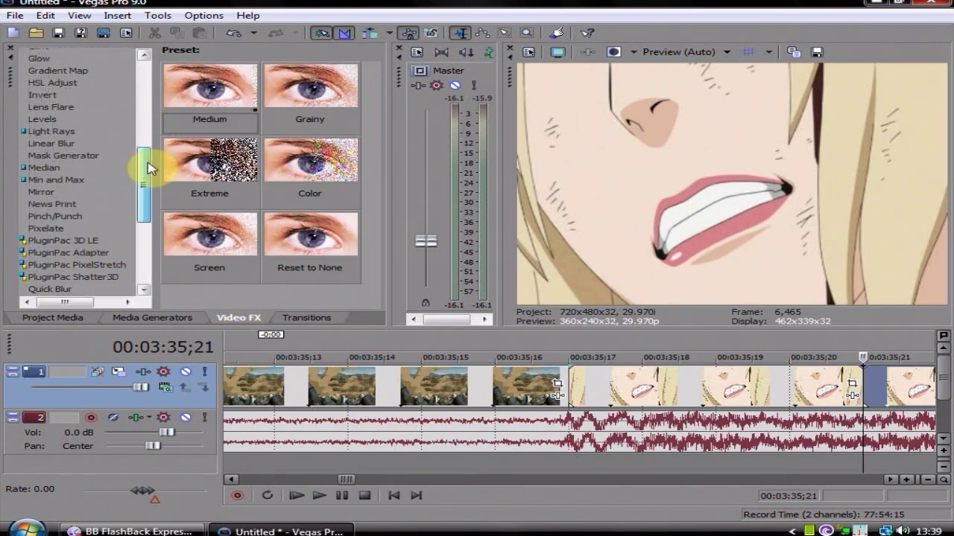
pyautogui.click(58, 146)
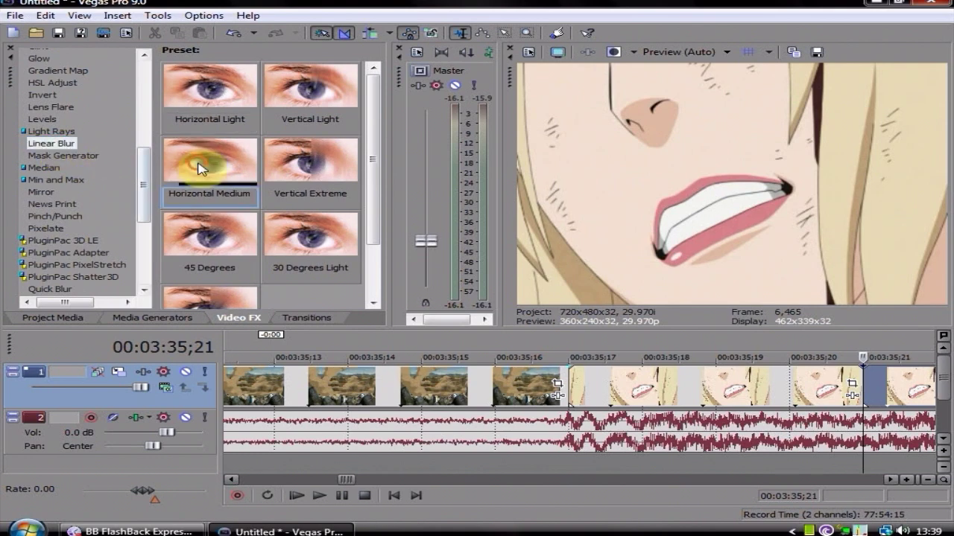
pyautogui.moveTo(175, 165); pyautogui.dragTo(631, 391)
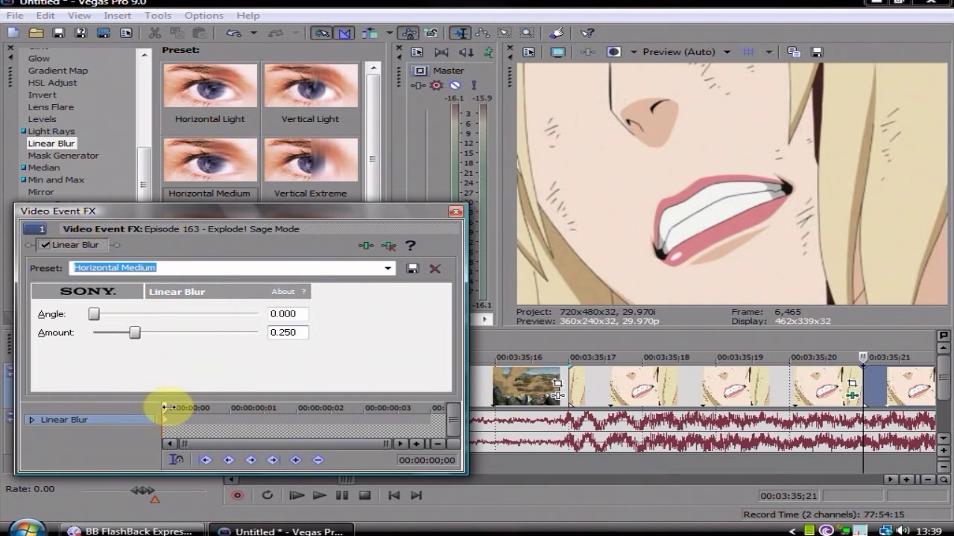
pyautogui.moveTo(167, 408); pyautogui.dragTo(459, 431)
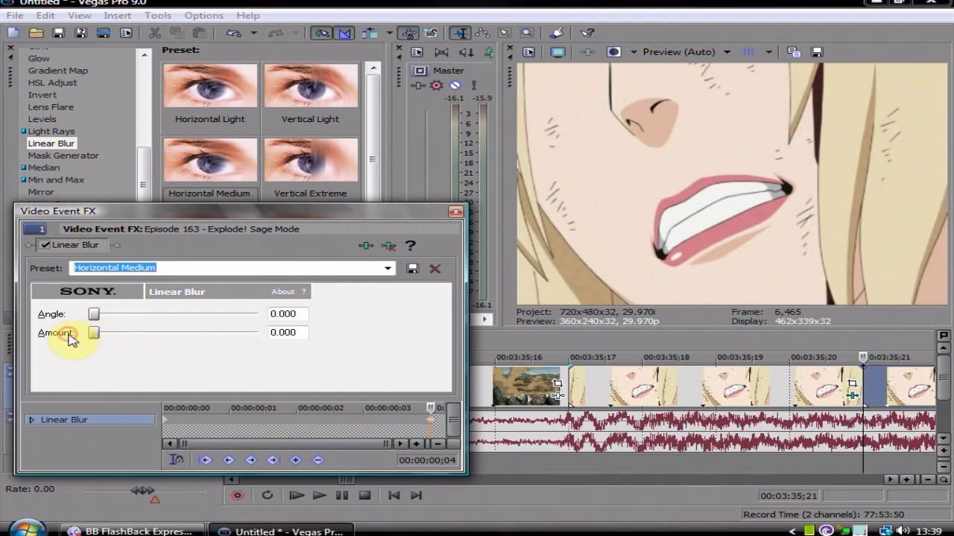
# Close the effect settings and step frame by frame through the blur into the sharp face.
pyautogui.click(454, 212)
pyautogui.scroll(-5, 549, 436)
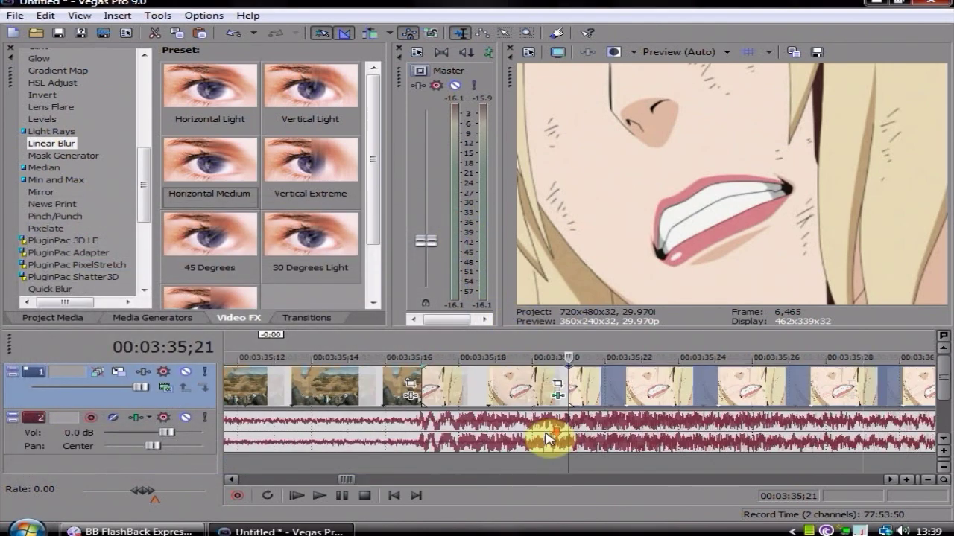
pyautogui.click(523, 430)
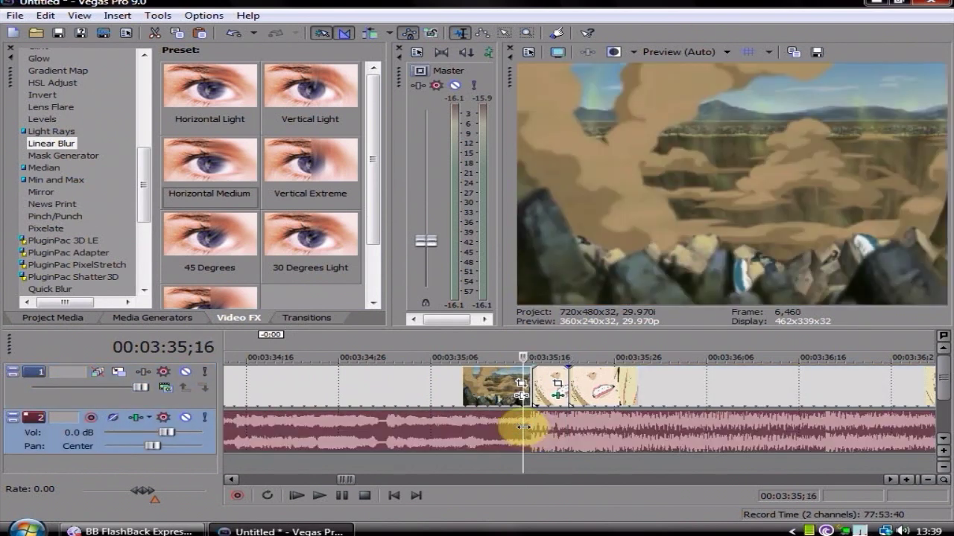
pyautogui.press('Right')
pyautogui.press('Right')
pyautogui.press('Right')
pyautogui.press('Right')
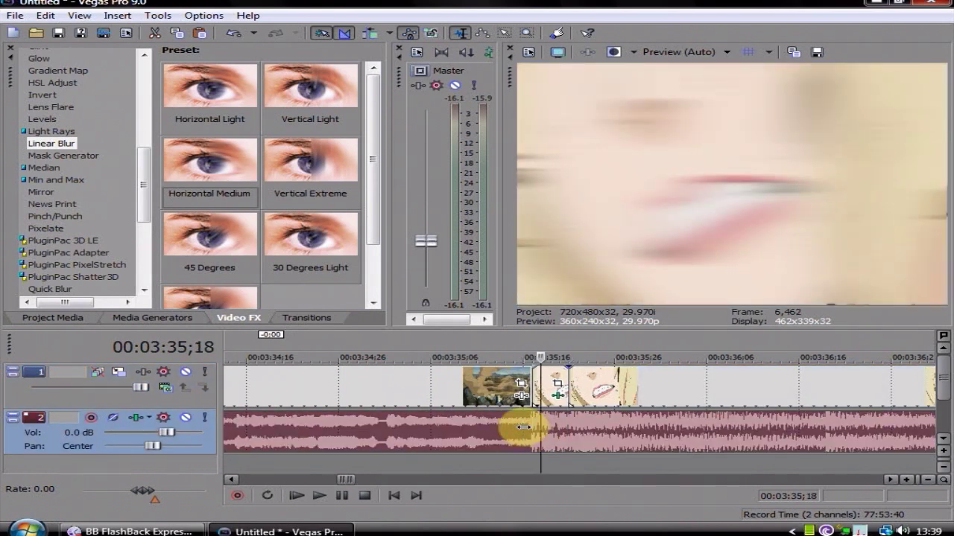
pyautogui.press('Right')
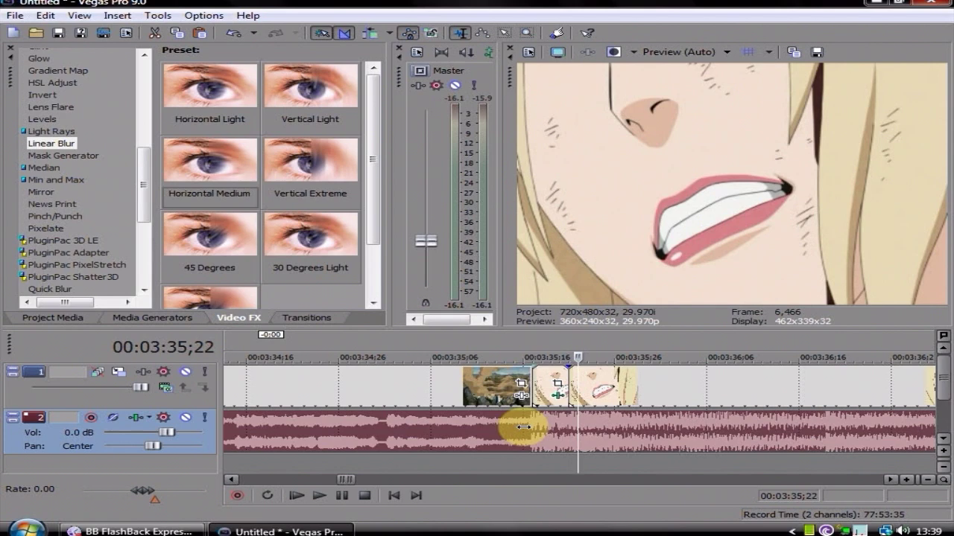
pyautogui.scroll(-4, 523, 427)
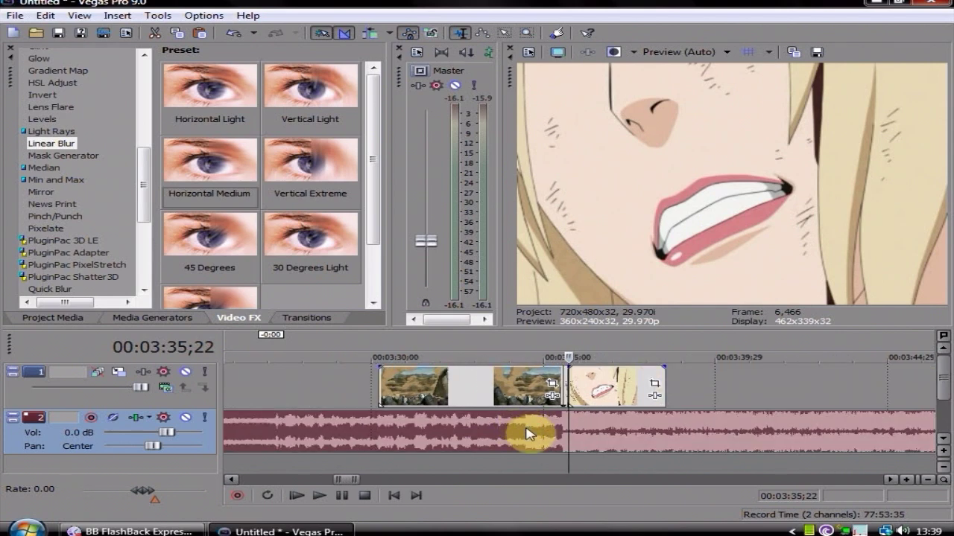
pyautogui.click(533, 437)
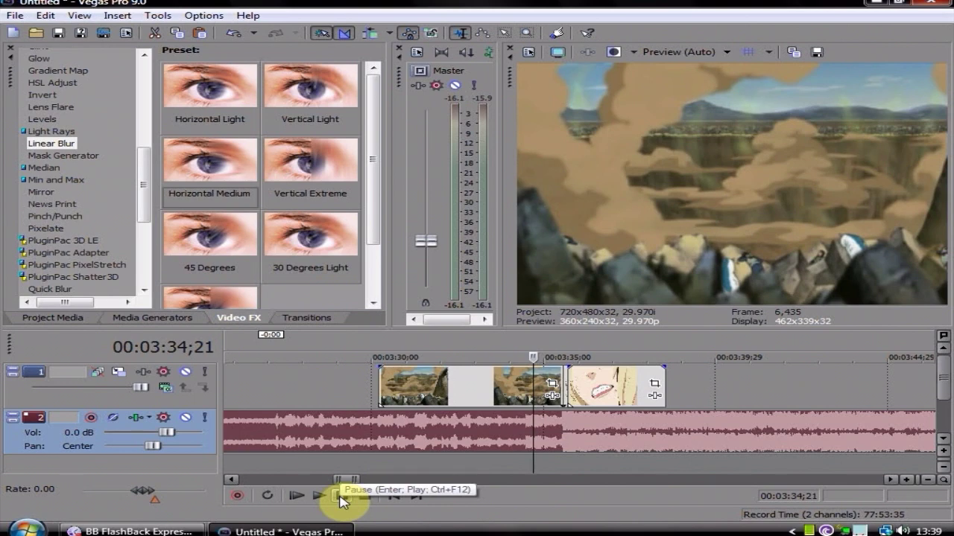
# Play back the cut and park the playhead at 00:03:35;17.
pyautogui.click(340, 496)
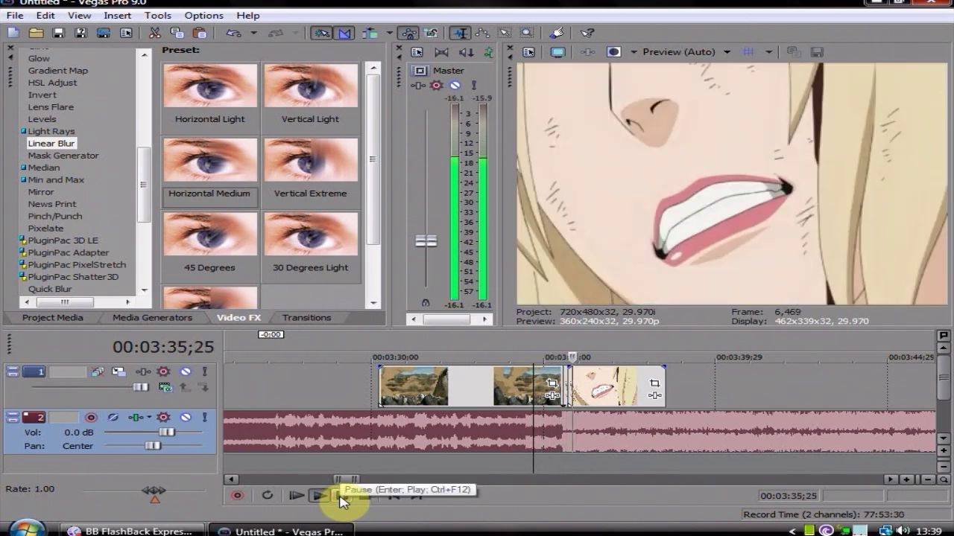
pyautogui.click(340, 496)
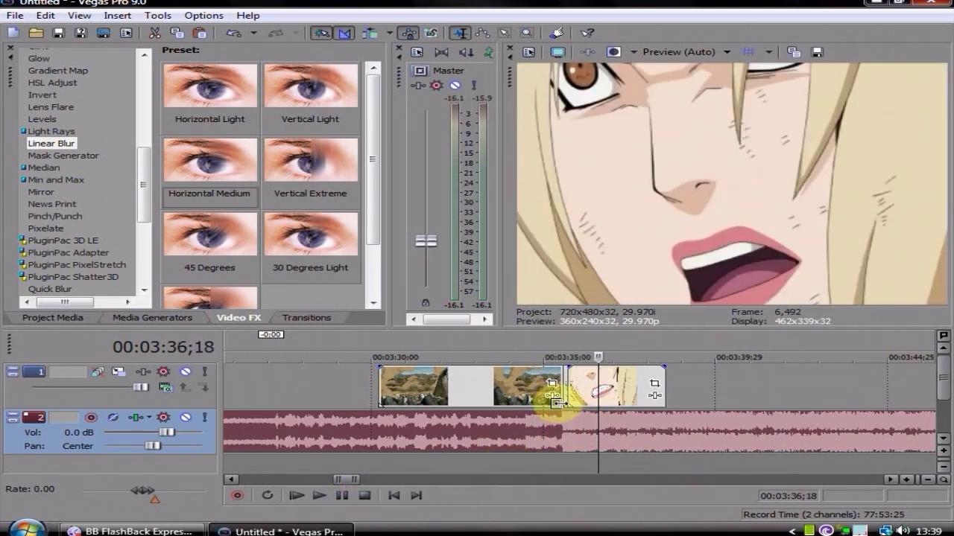
pyautogui.click(557, 403)
pyautogui.scroll(5, 557, 402)
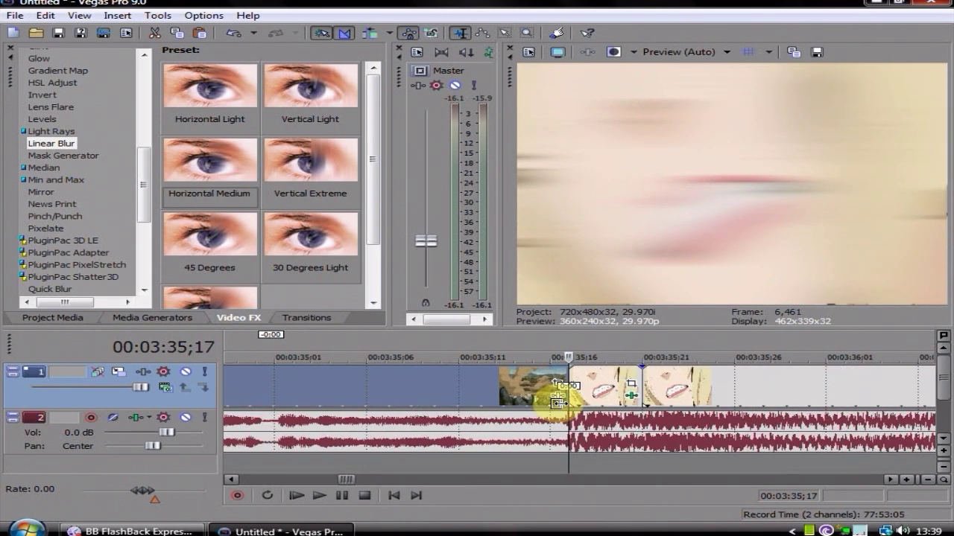
pyautogui.scroll(-5, 557, 402)
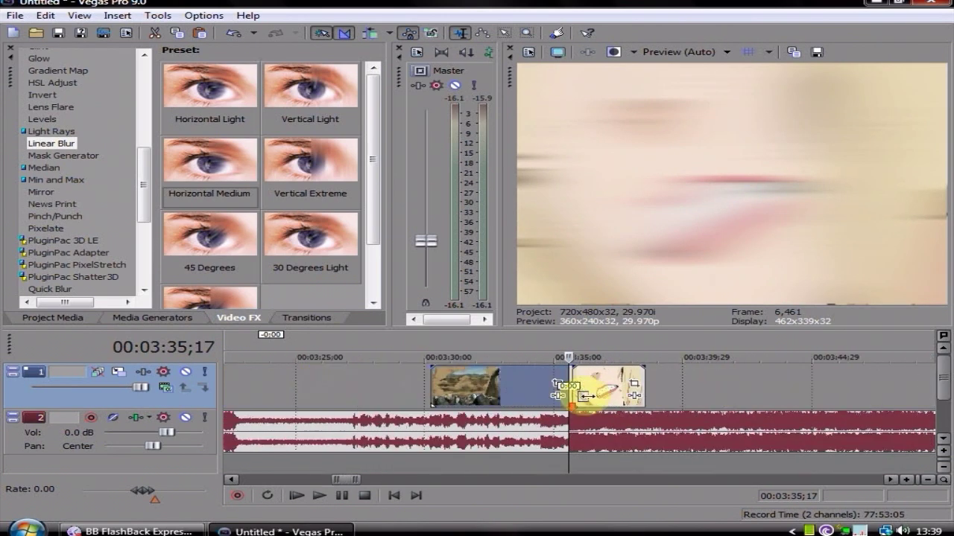
pyautogui.rightClick(694, 385)
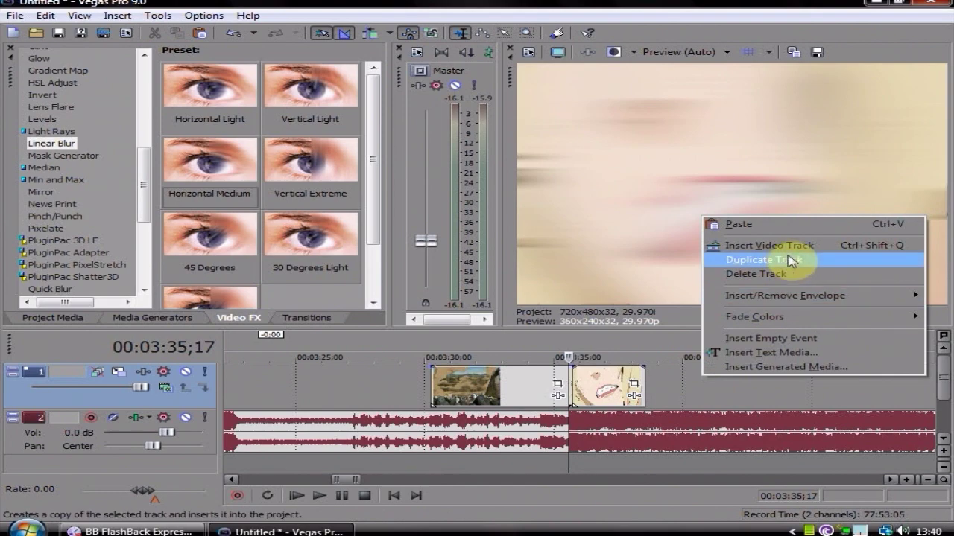
# Insert an empty video track above the original video track.
pyautogui.click(731, 245)
pyautogui.click(563, 427)
pyautogui.scroll(4, 562, 427)
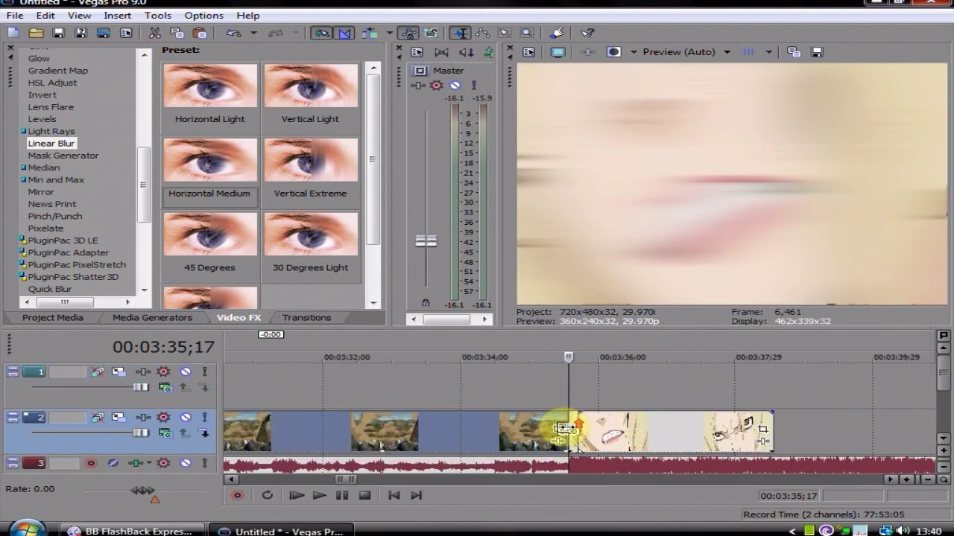
# Try the Horizontal Medium linear blur on the face piece, remove it, and move the piece to the new top track.
pyautogui.moveTo(612, 445); pyautogui.dragTo(612, 445)
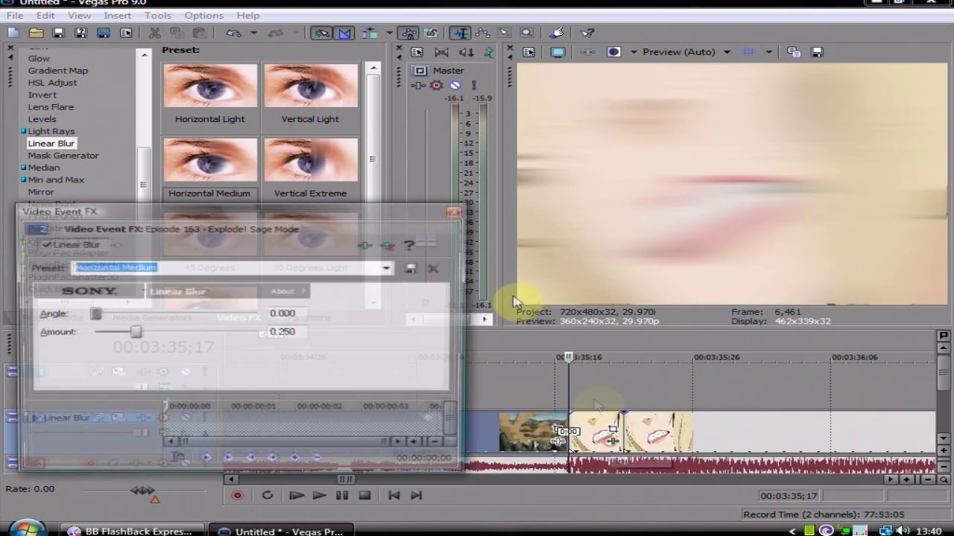
pyautogui.click(379, 249)
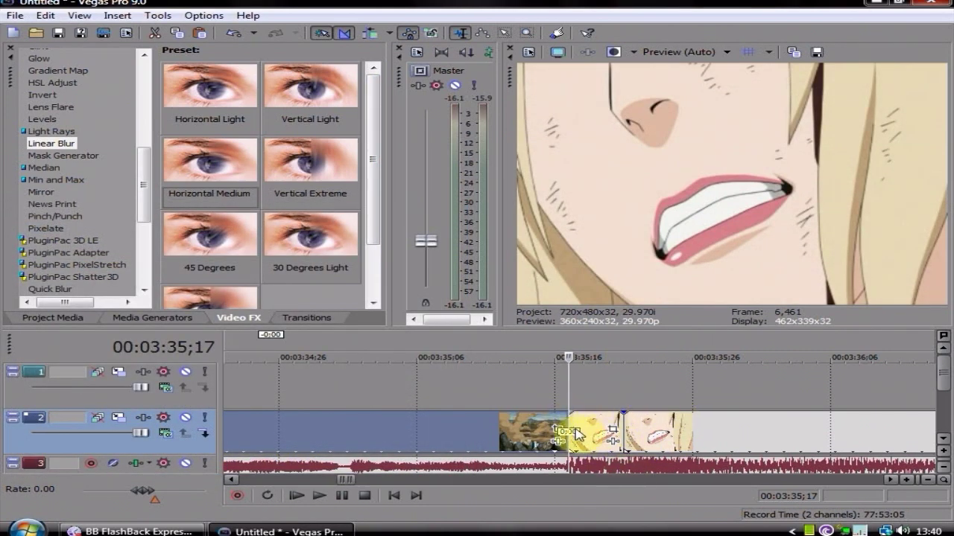
pyautogui.click(575, 417)
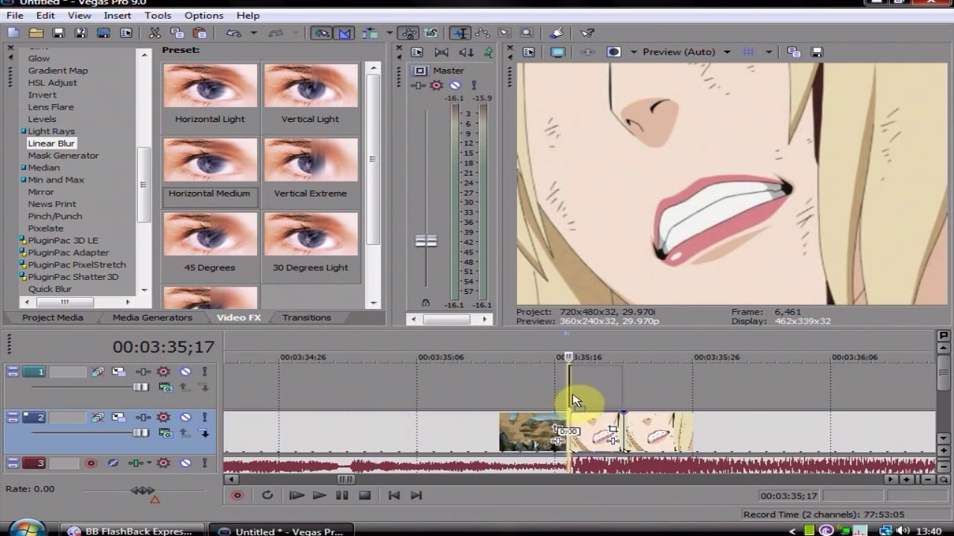
pyautogui.moveTo(574, 401); pyautogui.dragTo(621, 419)
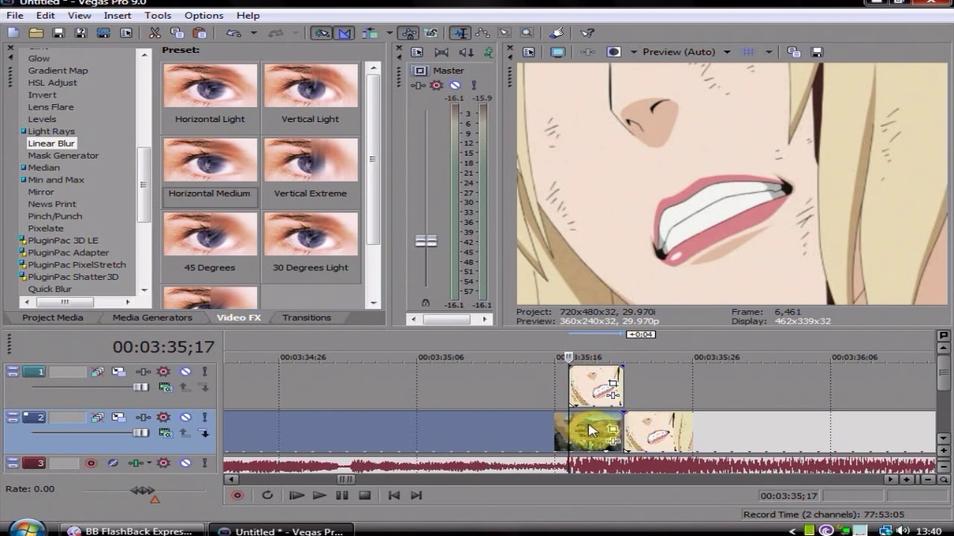
# Move the middle landscape piece to the top track, trim its start, delete the leftover, and slide the face clip left.
pyautogui.click(590, 430)
pyautogui.moveTo(590, 430); pyautogui.dragTo(520, 427)
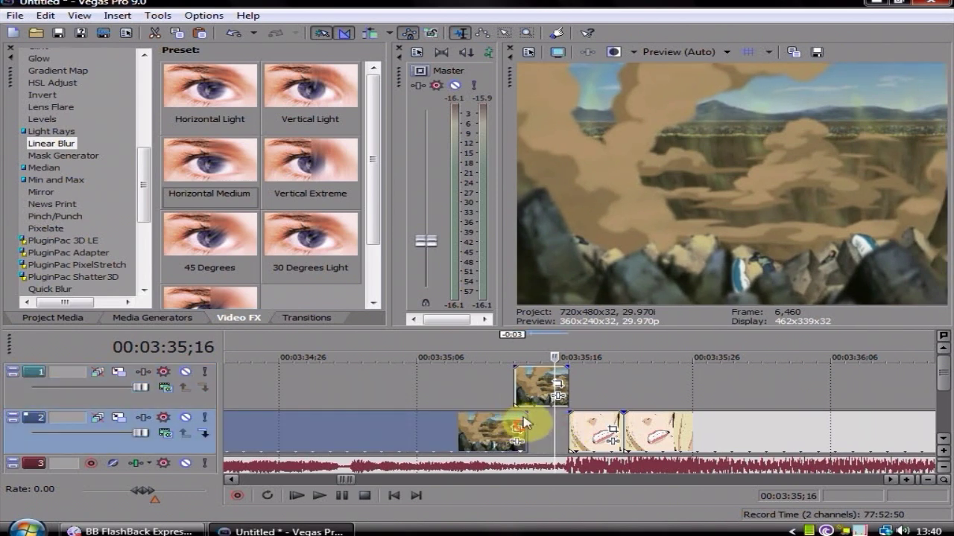
pyautogui.moveTo(513, 389); pyautogui.dragTo(526, 388)
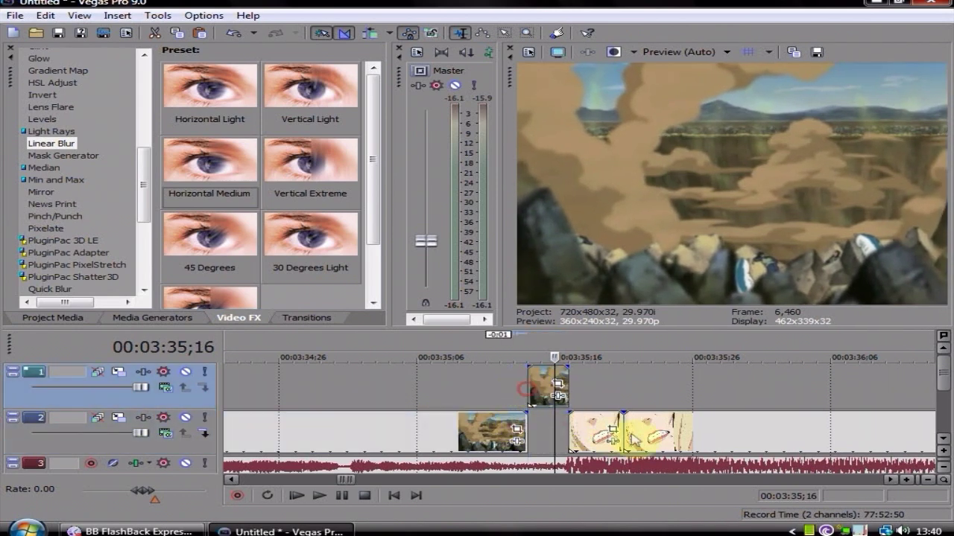
pyautogui.rightClick(595, 435)
pyautogui.click(762, 249)
pyautogui.moveTo(638, 432); pyautogui.dragTo(521, 433)
# Step frame by frame from the face clip's start to check its overlap with the top-track piece.
pyautogui.click(566, 430)
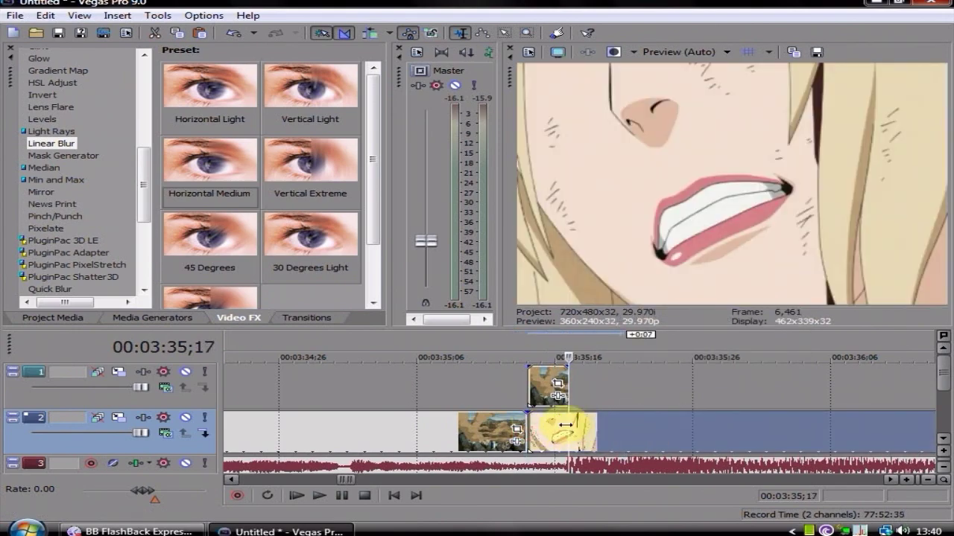
pyautogui.scroll(4, 551, 433)
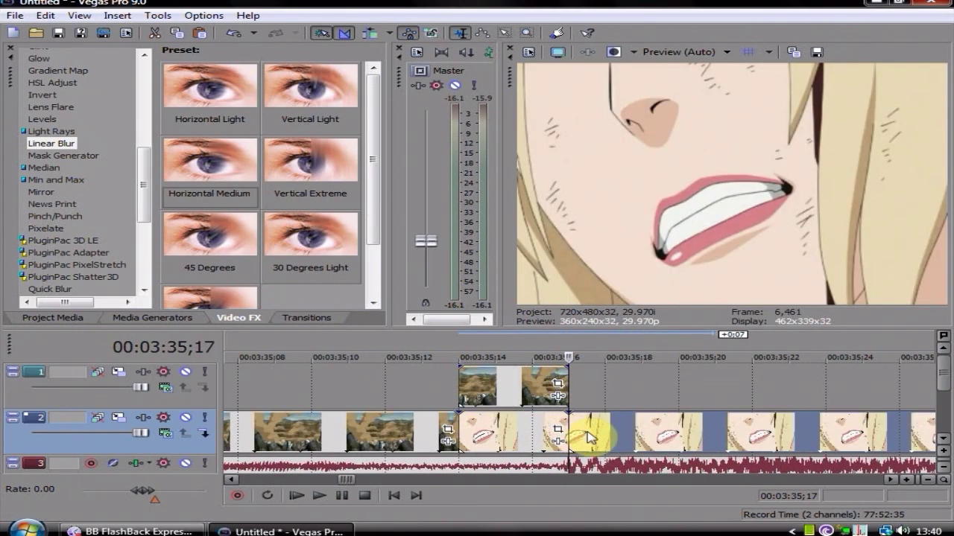
pyautogui.click(461, 437)
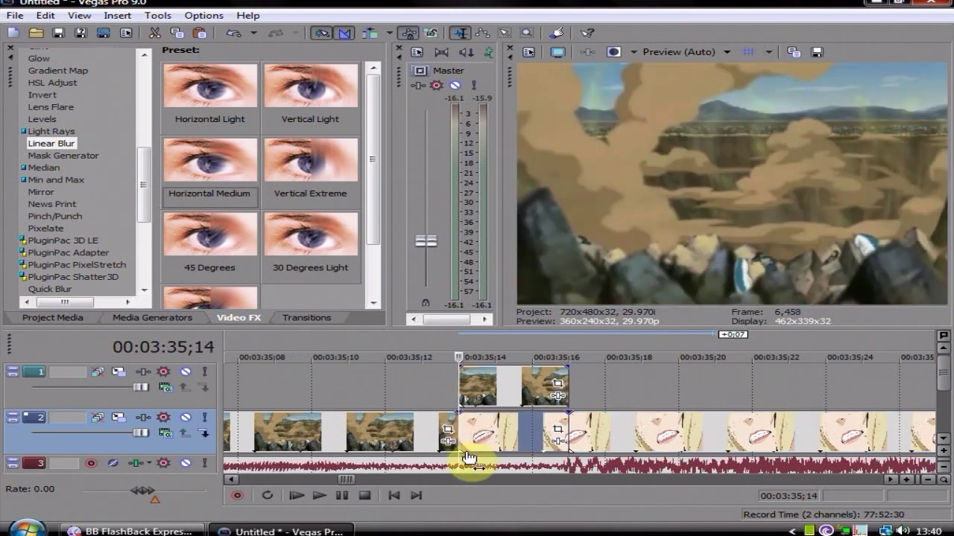
pyautogui.press('Right')
pyautogui.press('Right')
pyautogui.press('Right')
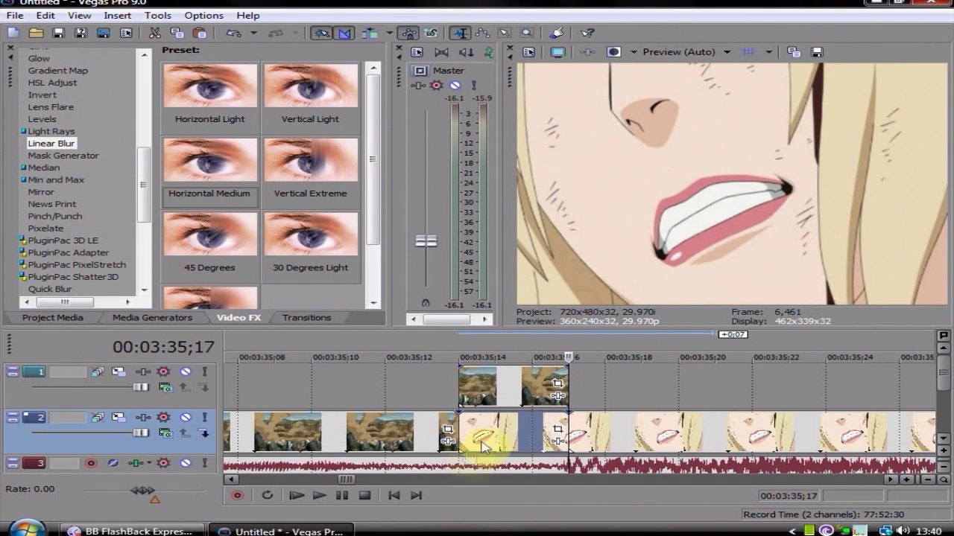
pyautogui.click(557, 389)
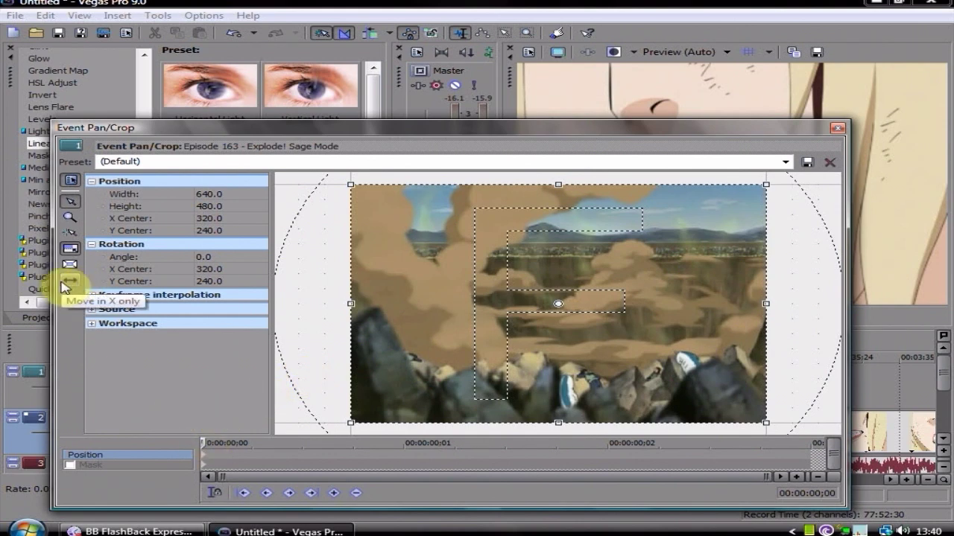
# Pan the top-track piece's last-frame framing fully left to X Center -321.3.
pyautogui.click(202, 441)
pyautogui.moveTo(296, 443); pyautogui.dragTo(799, 446)
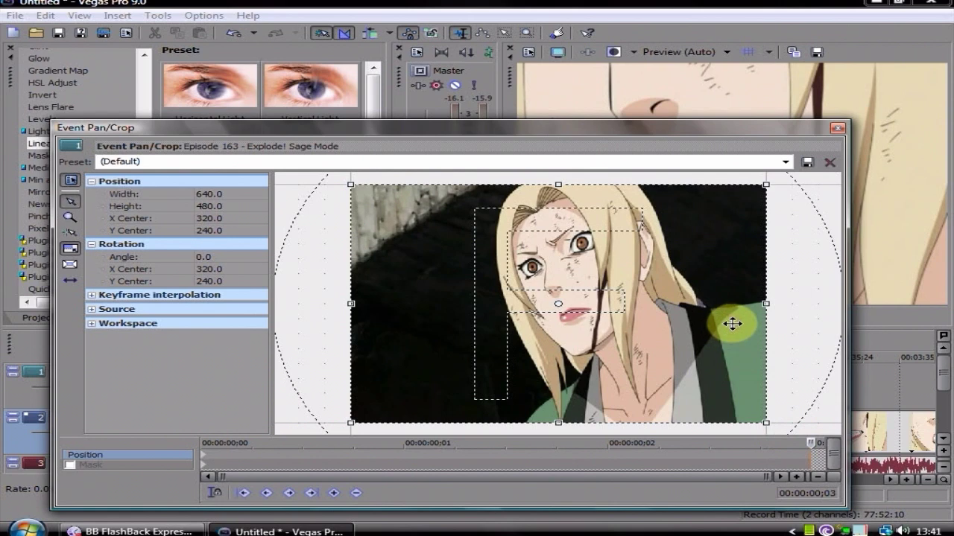
pyautogui.moveTo(734, 322); pyautogui.dragTo(315, 321)
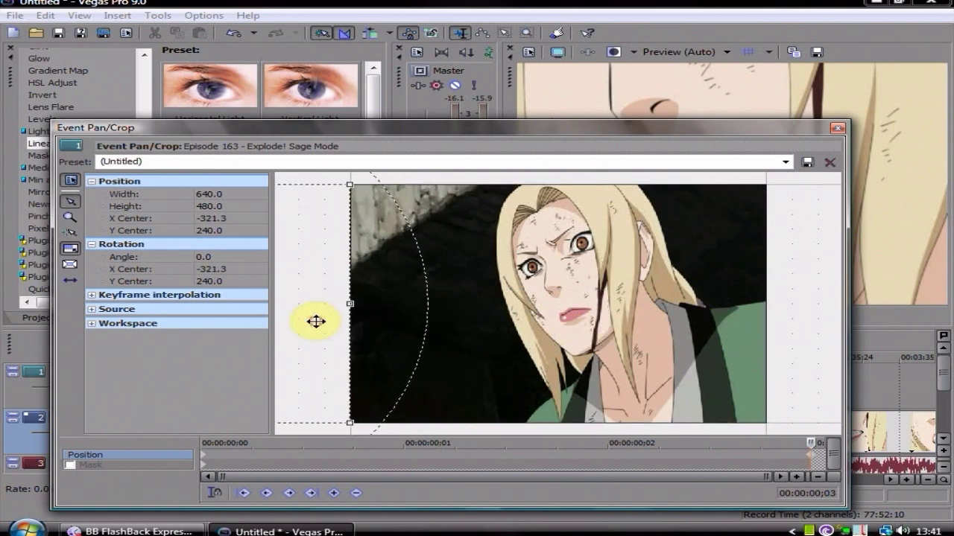
pyautogui.click(839, 127)
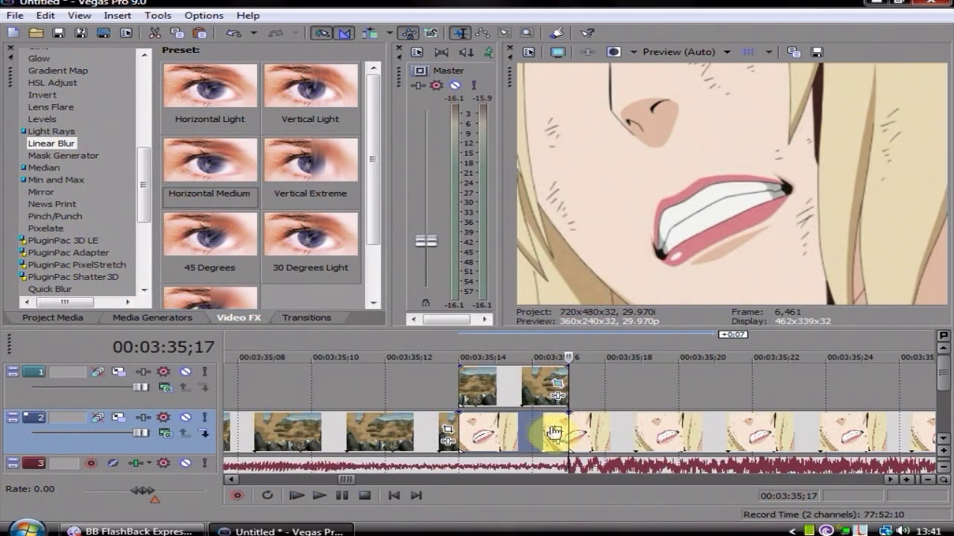
# Keyframe the face clip's pan/crop from X Center 961.3 at its start to the default 320.0 framing at its end.
pyautogui.click(555, 428)
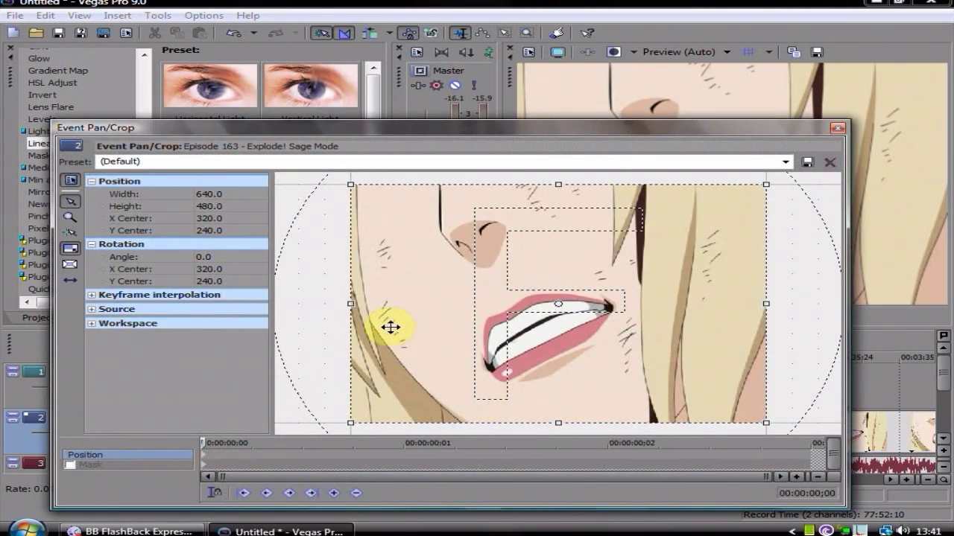
pyautogui.moveTo(391, 327); pyautogui.dragTo(807, 272)
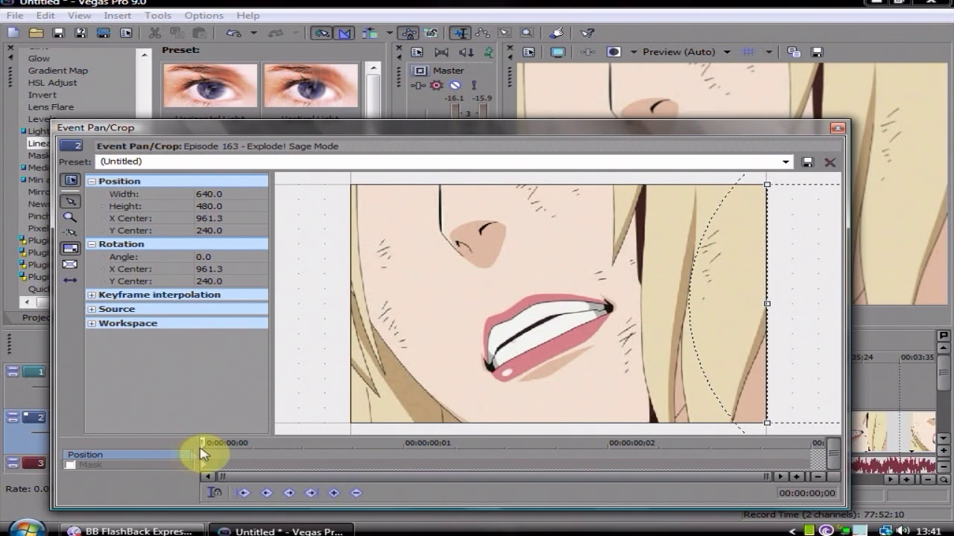
pyautogui.moveTo(206, 444); pyautogui.dragTo(791, 458)
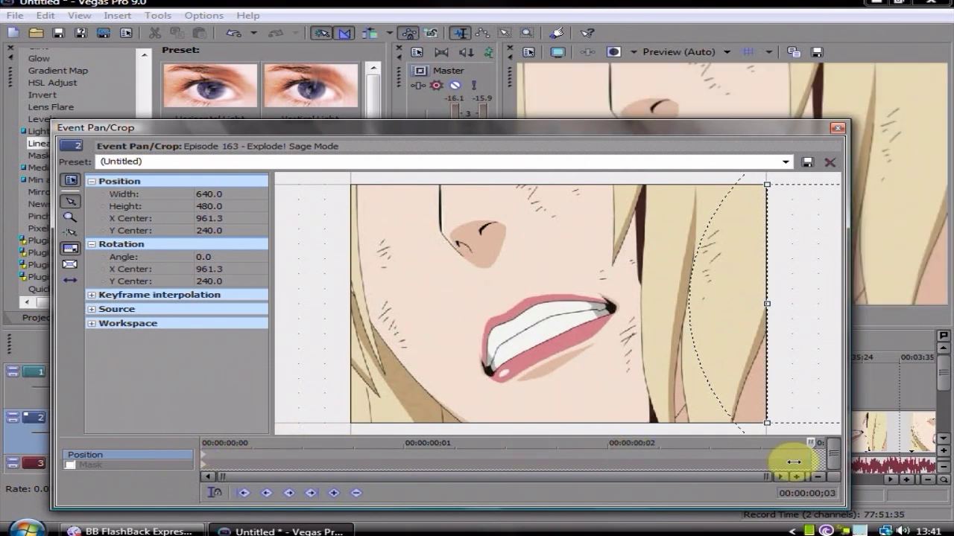
pyautogui.rightClick(607, 361)
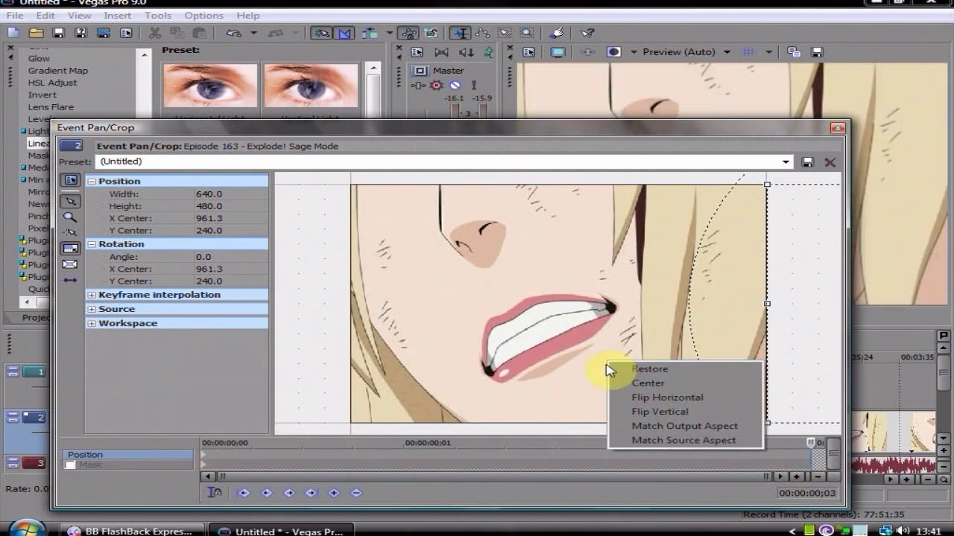
pyautogui.click(631, 370)
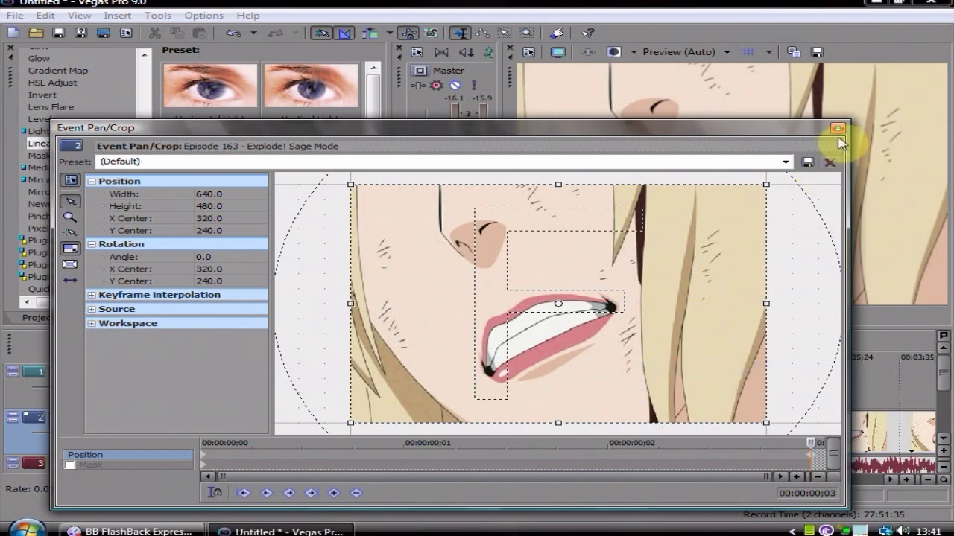
pyautogui.click(837, 127)
pyautogui.click(456, 389)
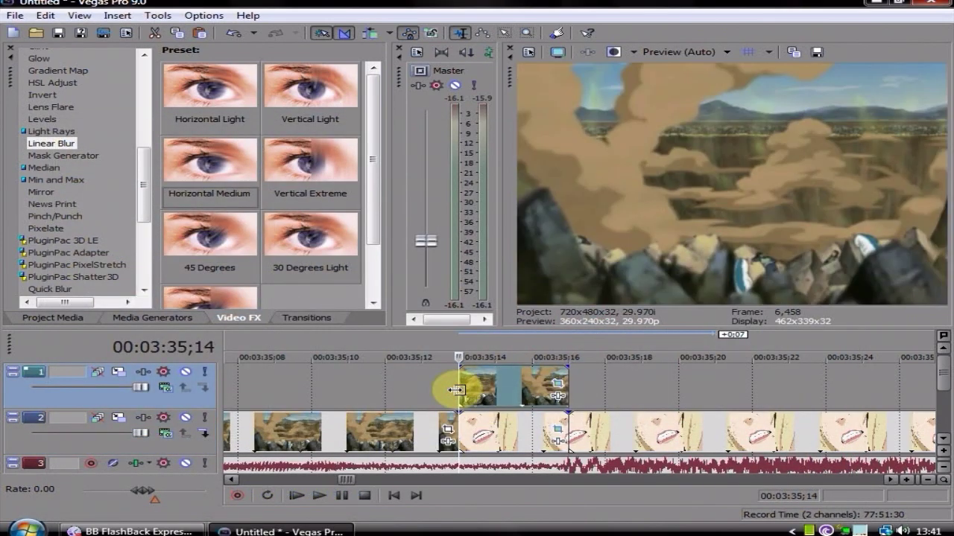
# Apply the Horizontal Medium Linear Blur preset (Amount 0.100) to the sliding track-1 piece and the face clip.
pyautogui.press('Right')
pyautogui.press('Right')
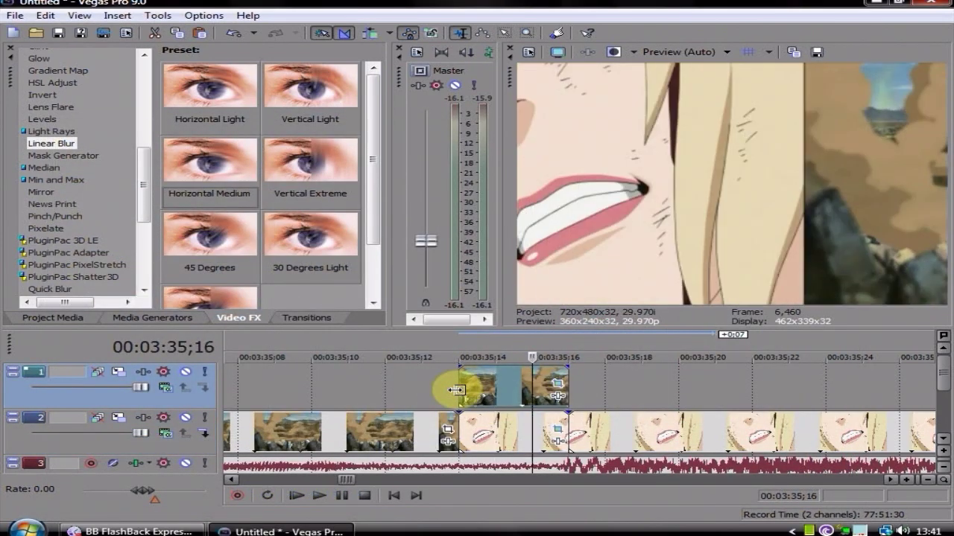
pyautogui.press('Right')
pyautogui.moveTo(212, 186); pyautogui.dragTo(517, 386)
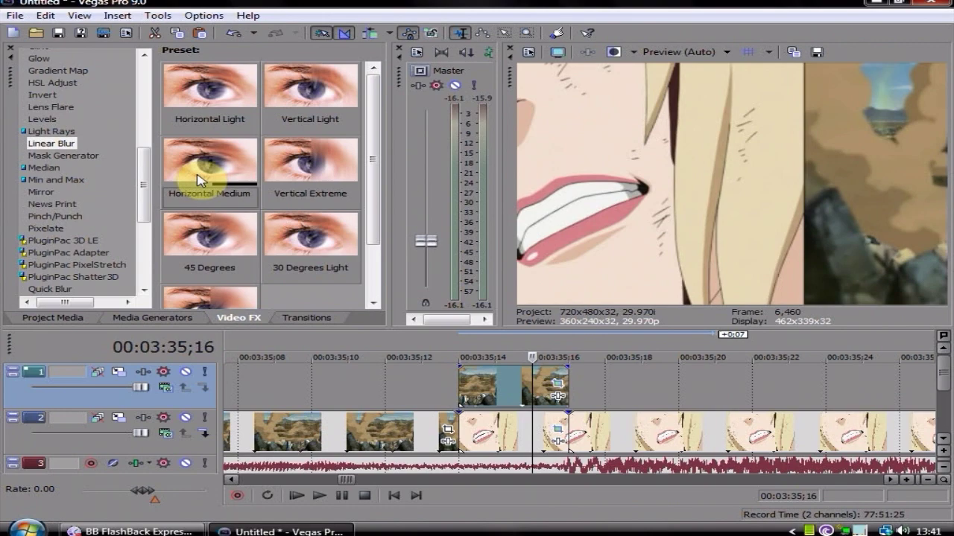
pyautogui.moveTo(200, 181); pyautogui.dragTo(491, 398)
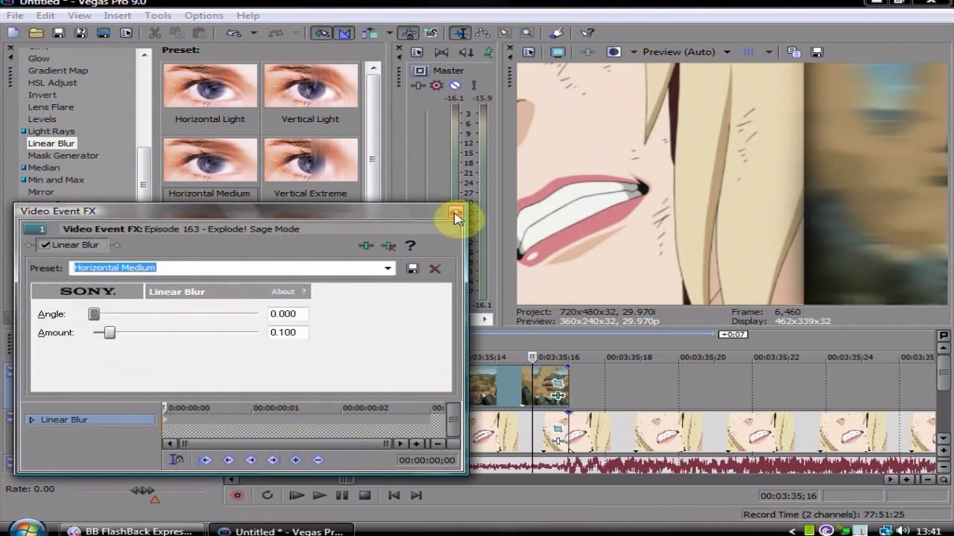
pyautogui.click(455, 214)
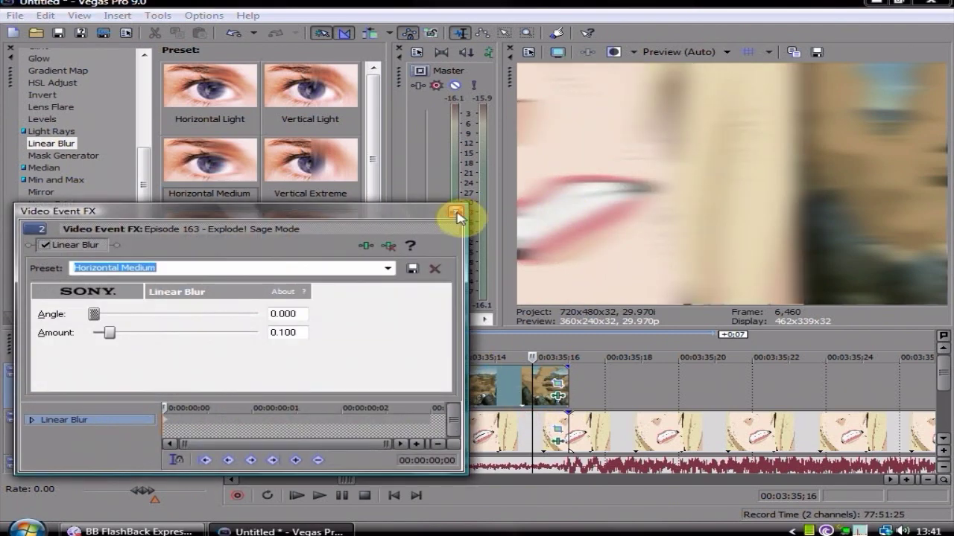
pyautogui.click(455, 214)
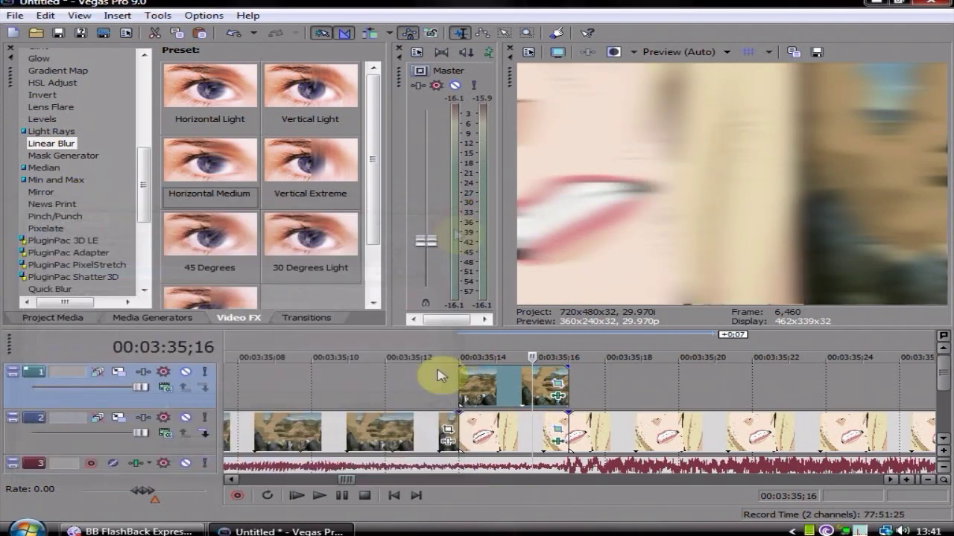
pyautogui.click(423, 389)
# Play back the blurred cut twice from 00:03:35;02 to preview the transition.
pyautogui.scroll(-5, 392, 456)
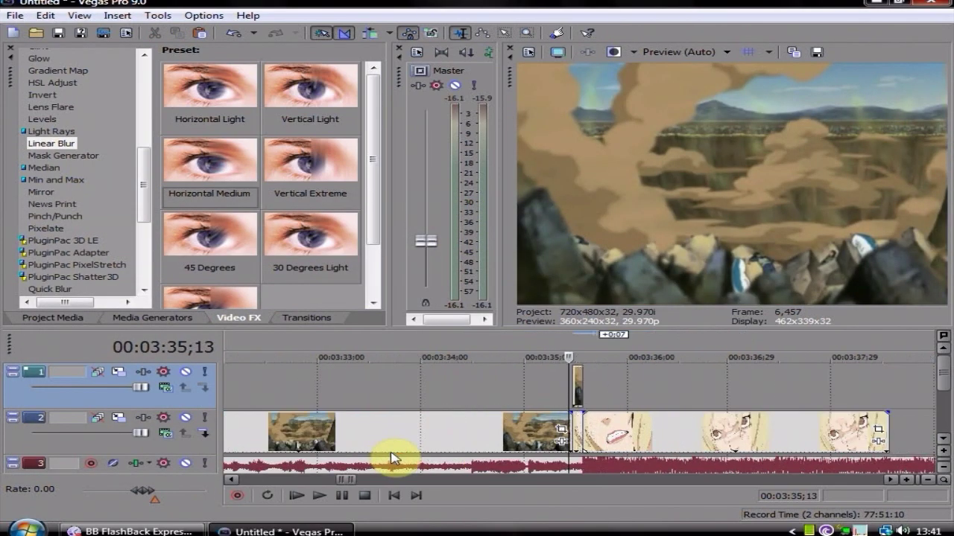
pyautogui.click(319, 495)
pyautogui.click(341, 497)
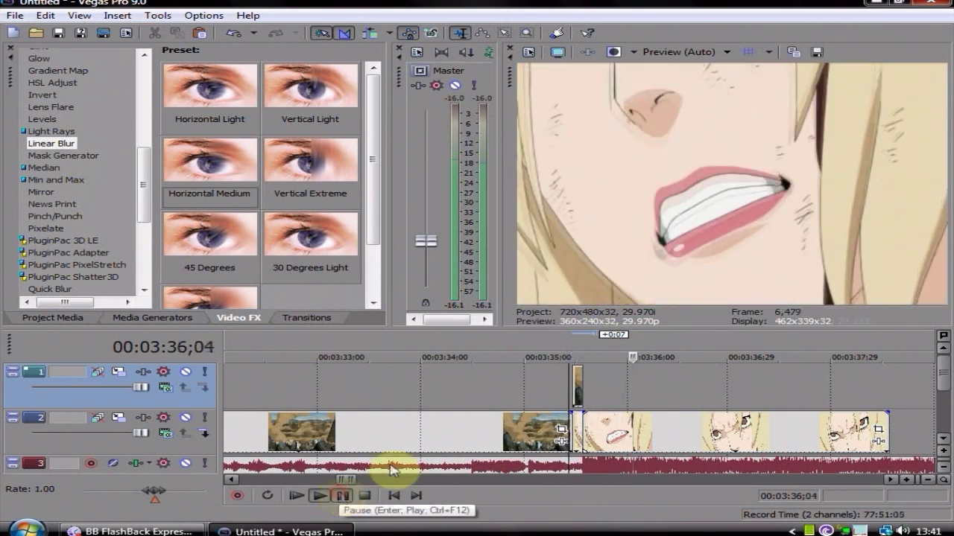
pyautogui.click(535, 379)
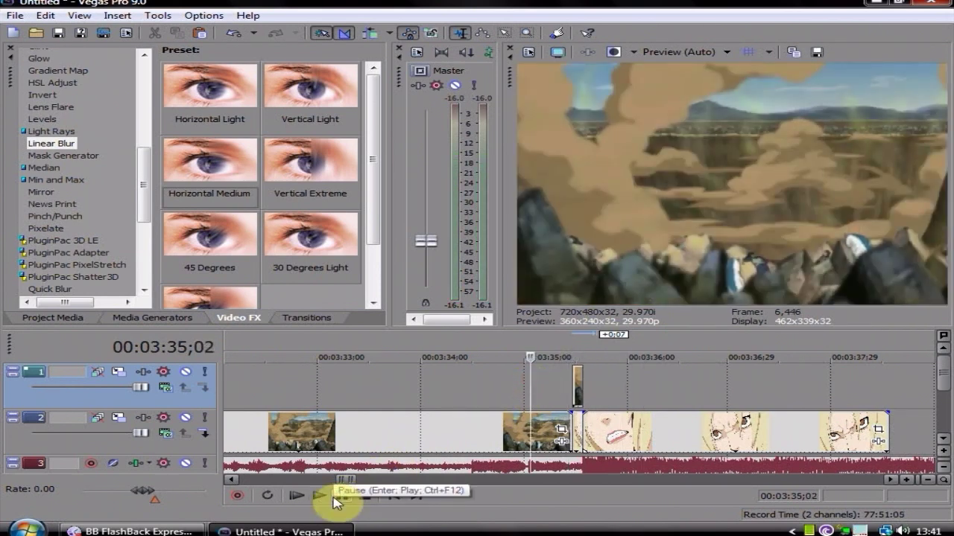
pyautogui.click(333, 498)
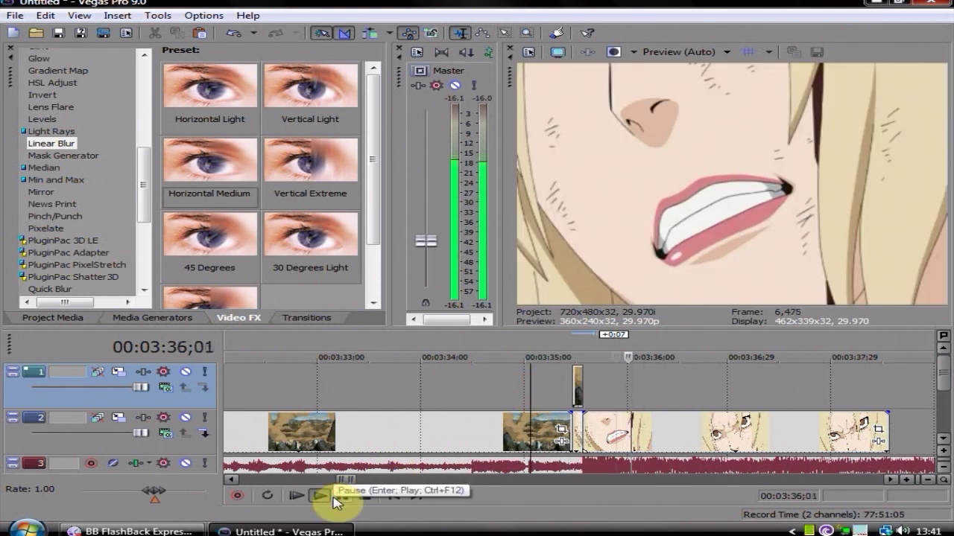
pyautogui.click(333, 497)
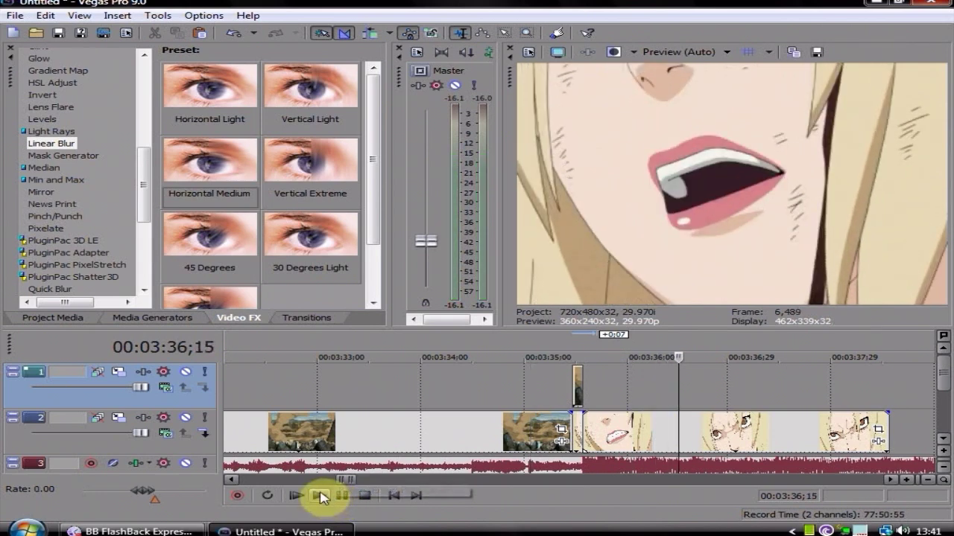
pyautogui.click(582, 383)
# Select the span 03:35;17 to 03:35;25 around the cut, then park the playhead at 03:35;07.
pyautogui.click(610, 428)
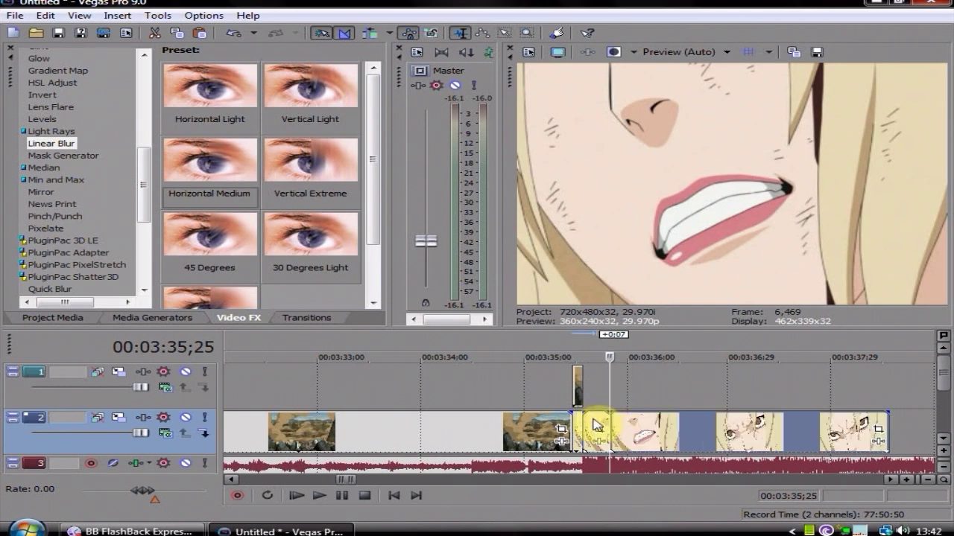
pyautogui.moveTo(609, 350); pyautogui.dragTo(580, 351)
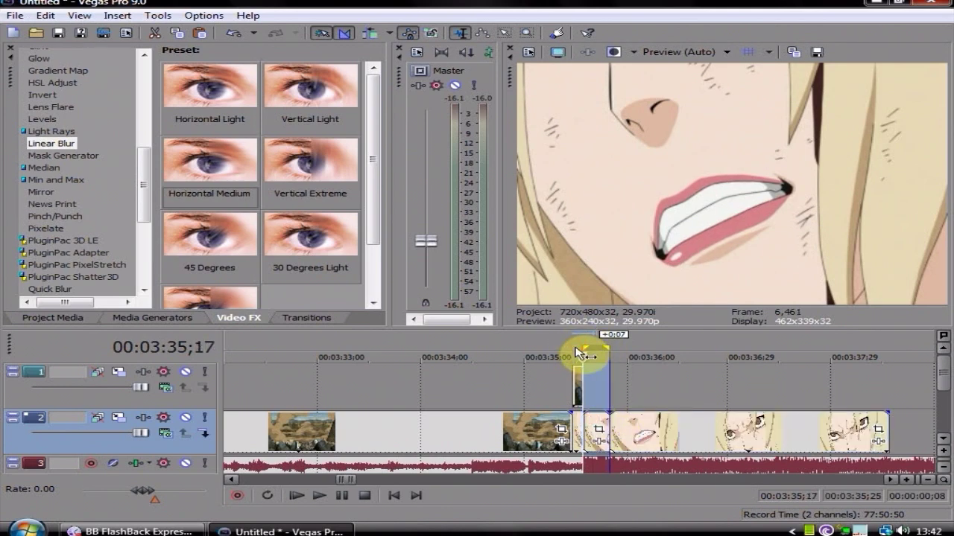
pyautogui.click(601, 423)
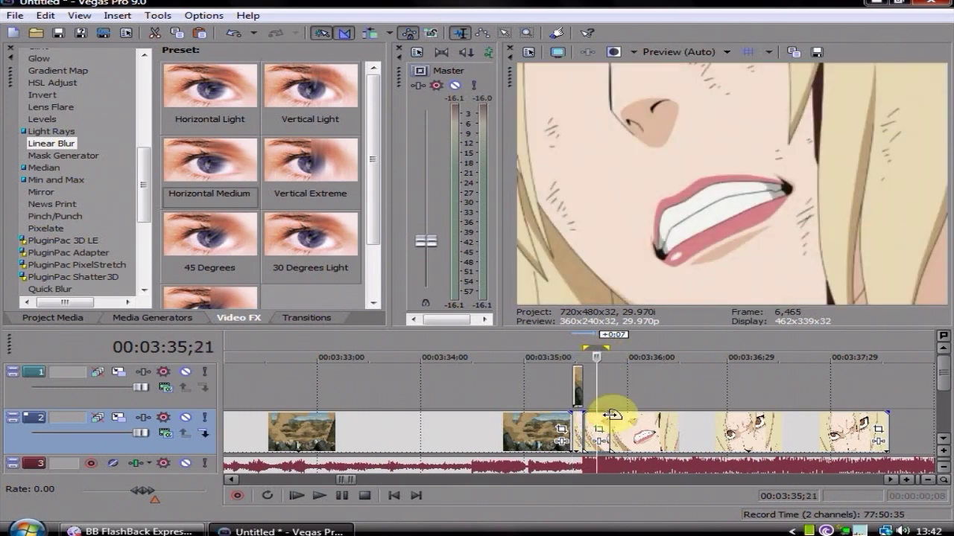
pyautogui.click(585, 349)
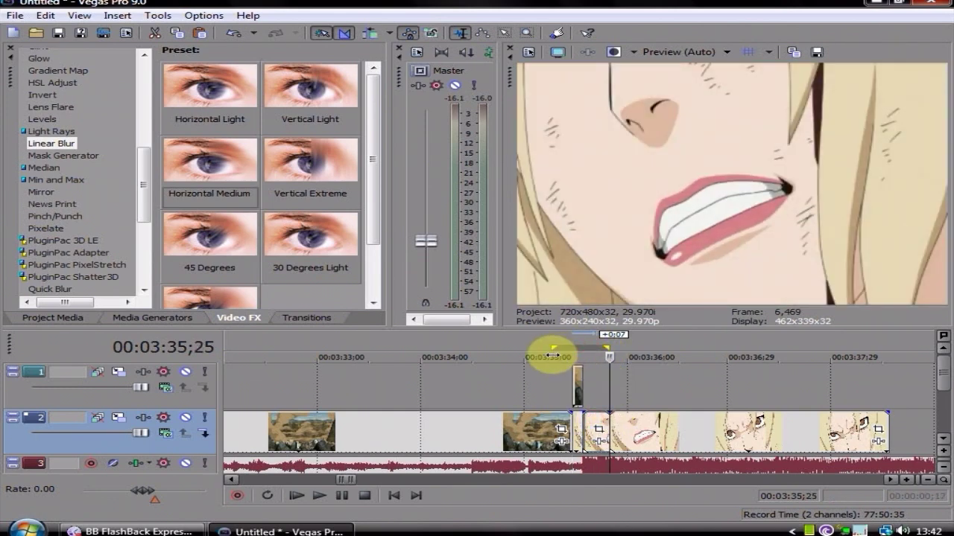
pyautogui.click(552, 356)
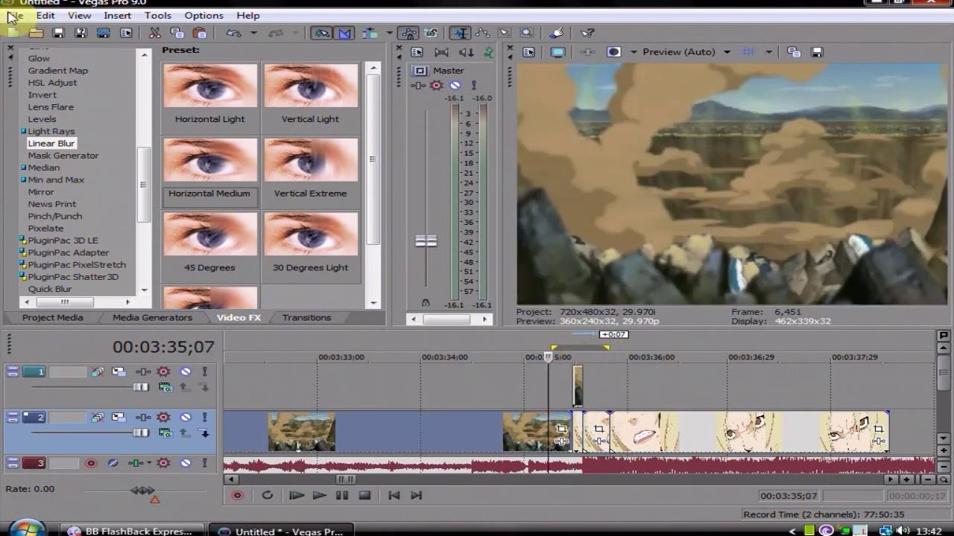
pyautogui.click(10, 17)
# Render the region as a Video for Windows AVI named tut.avi with the NTSC DV template.
pyautogui.click(176, 119)
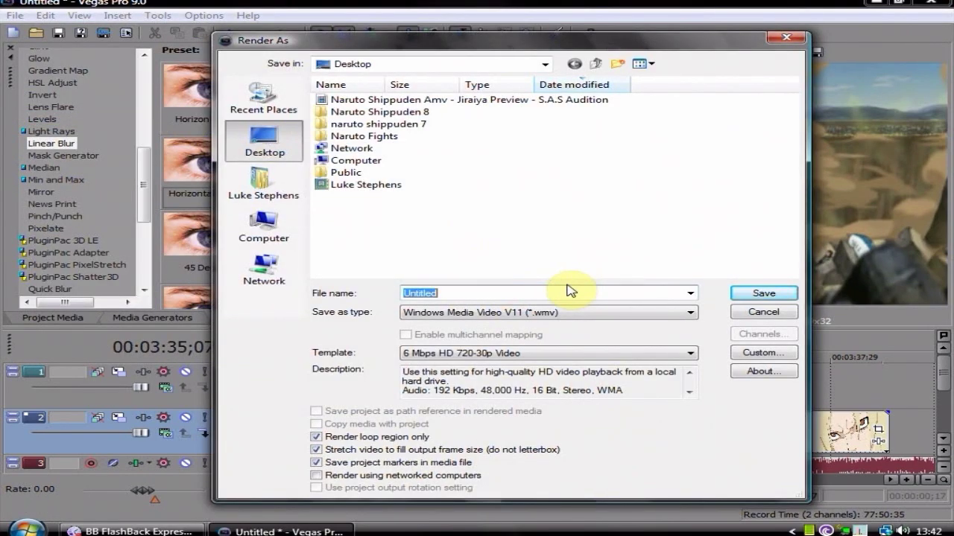
pyautogui.click(692, 313)
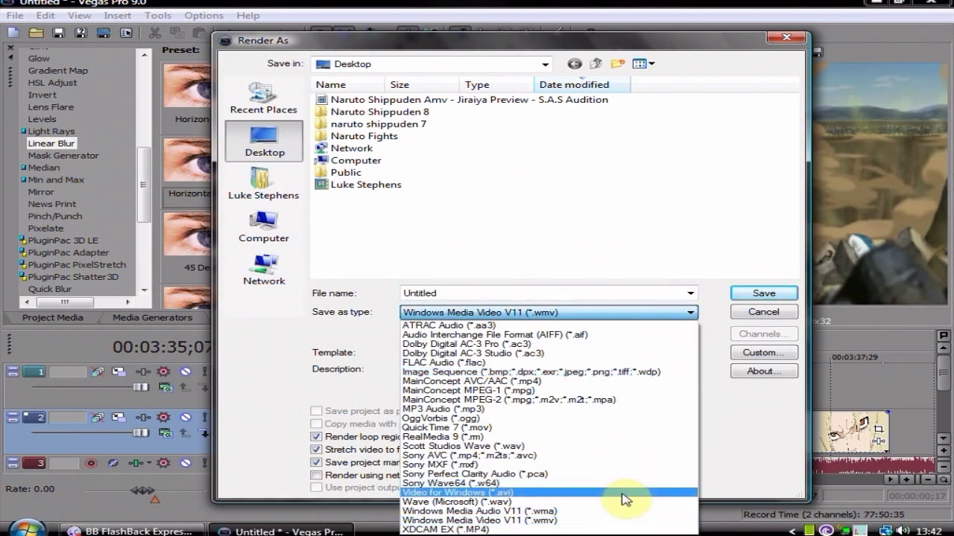
pyautogui.click(616, 520)
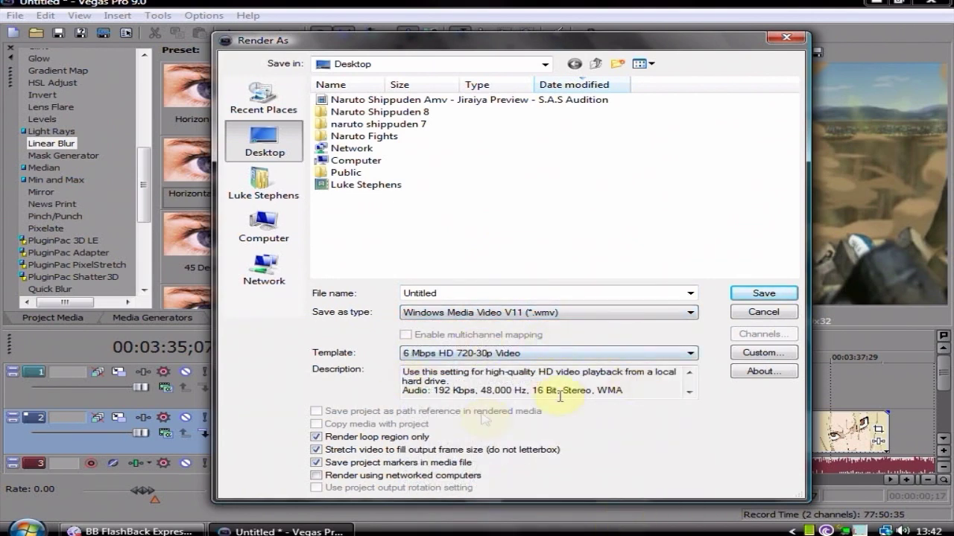
pyautogui.click(689, 312)
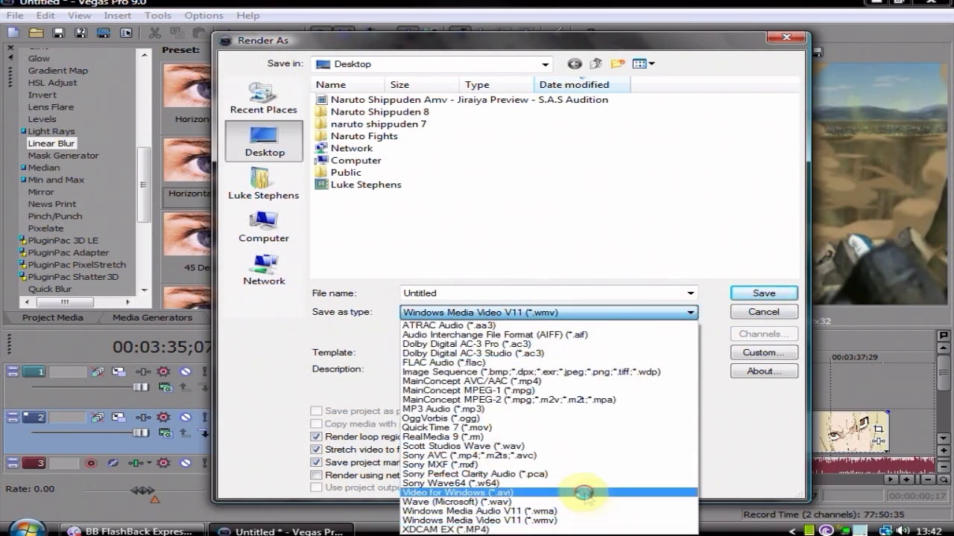
pyautogui.click(585, 494)
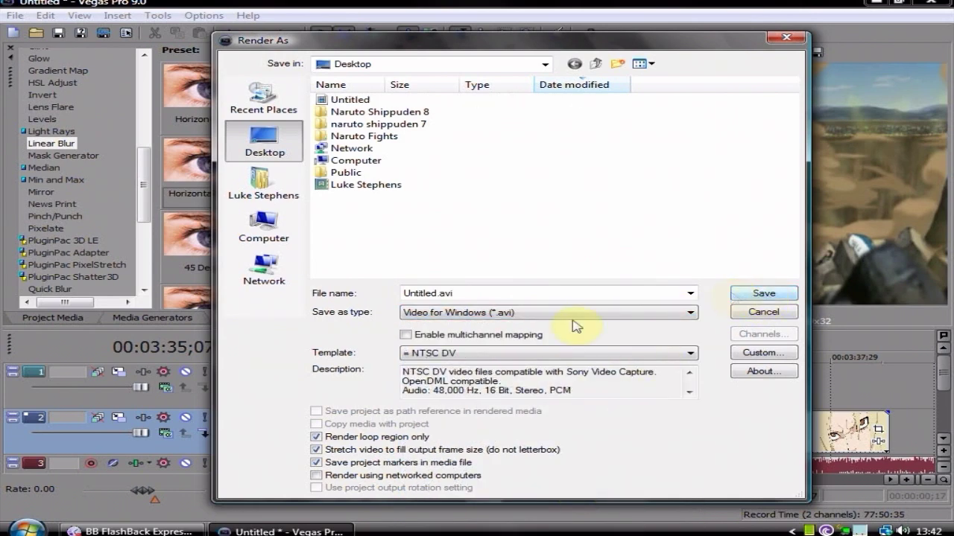
pyautogui.doubleClick(525, 295)
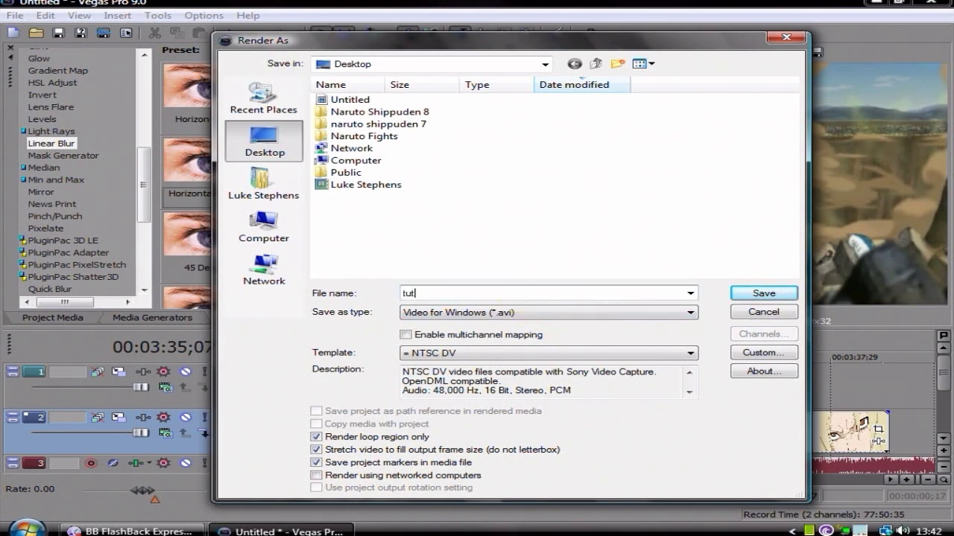
pyautogui.press('Return')
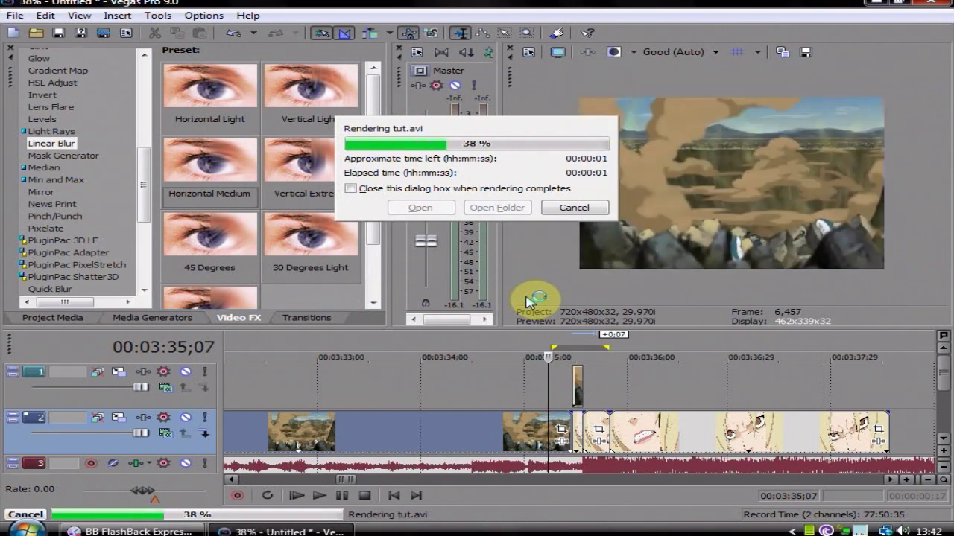